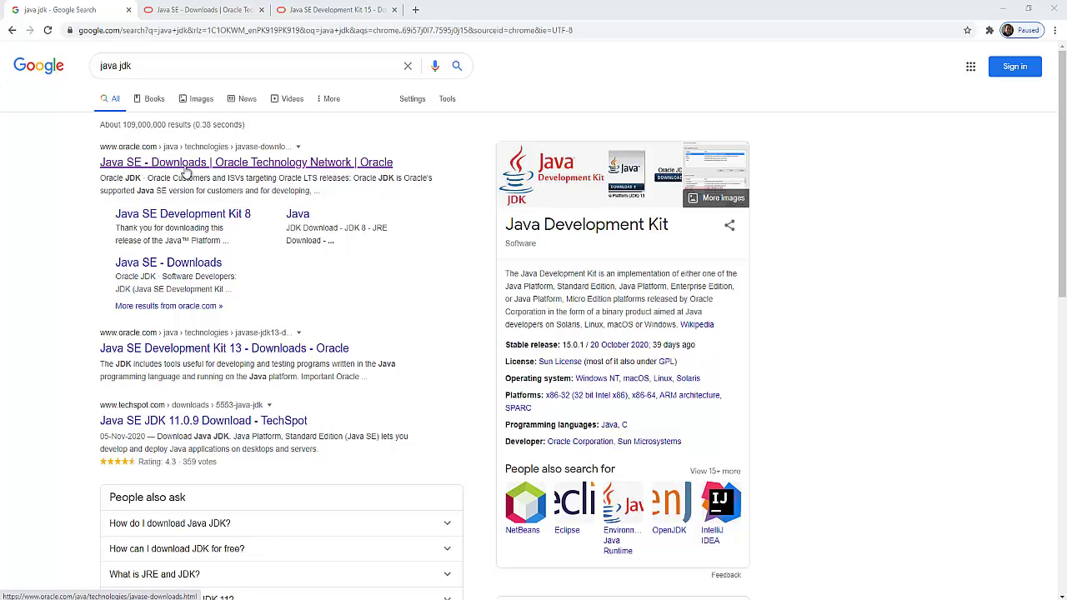
Open Oracle's Java SE Development Kit 15 downloads page from the Java SE Downloads page.
{"action": "left_click", "coordinate": [177, 10]}
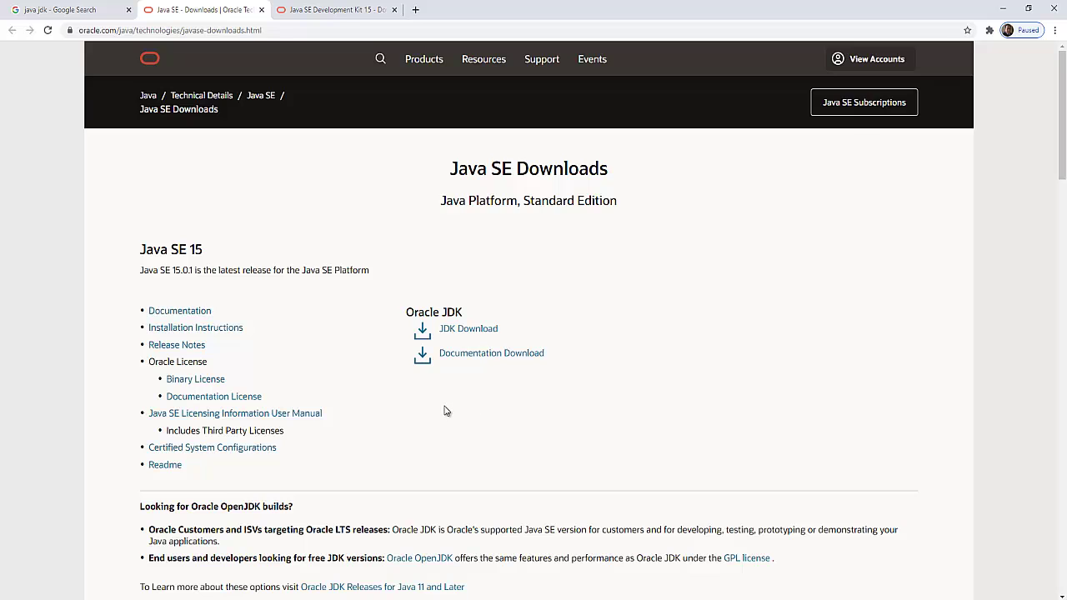
{"action": "left_click", "coordinate": [485, 331]}
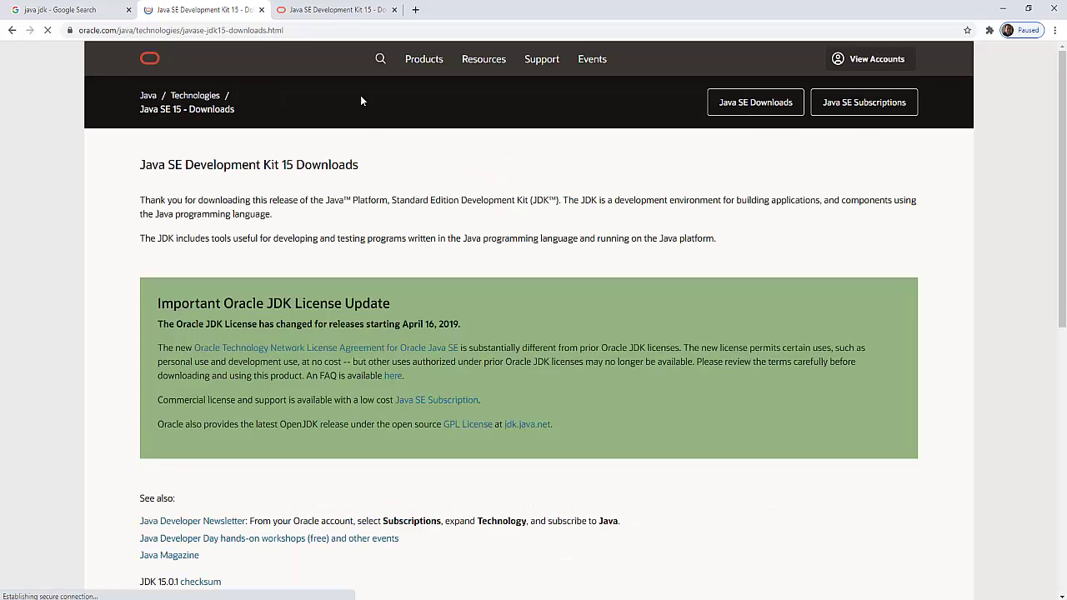
{"action": "left_click", "coordinate": [327, 8]}
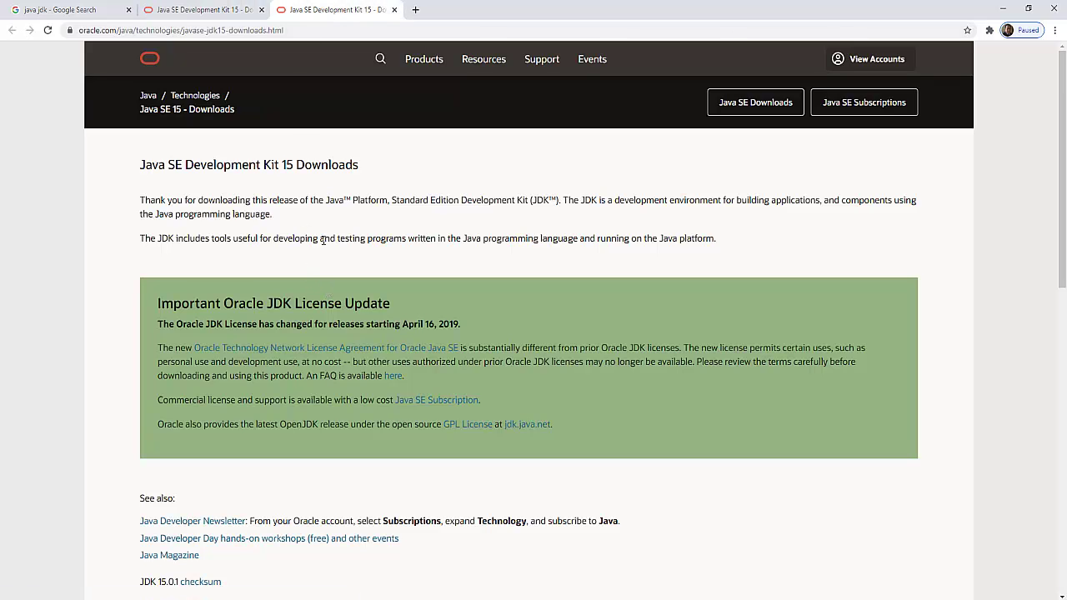
Download the Windows x64 Installer jdk-15.0.1_windows-x64_bin.exe, accepting the Oracle Technology Network License Agreement.
{"action": "scroll", "coordinate": [327, 263], "scroll_direction": "down", "scroll_amount": 5}
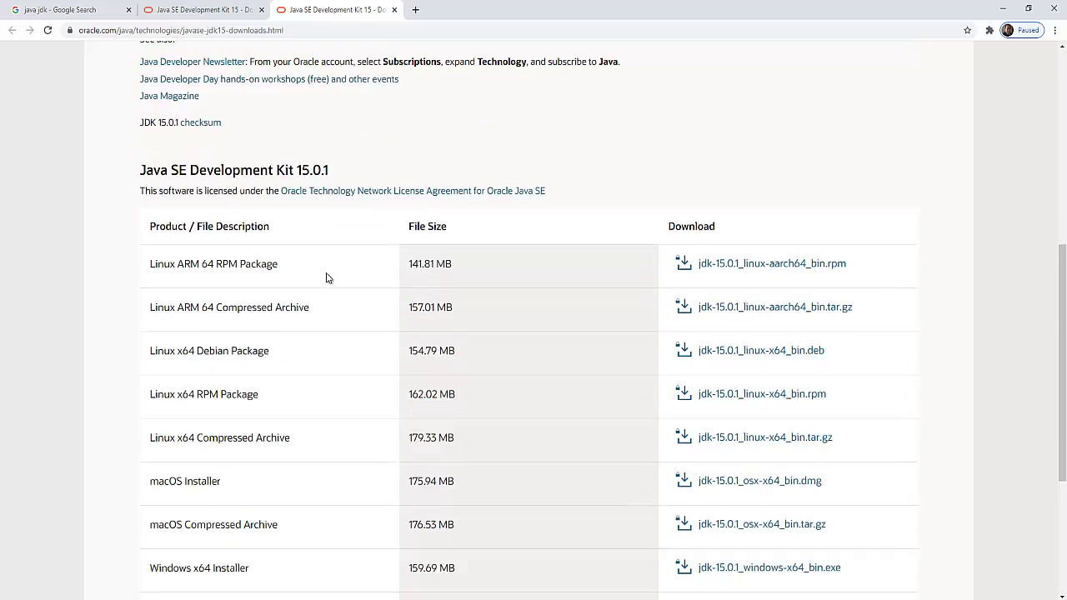
{"action": "scroll", "coordinate": [327, 278], "scroll_direction": "down", "scroll_amount": 3}
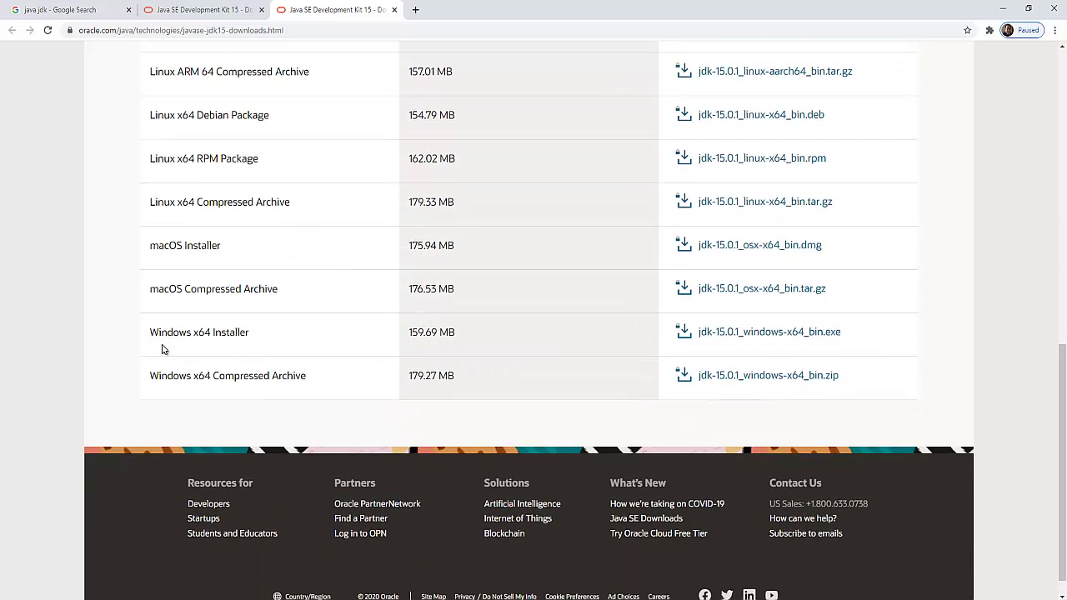
{"action": "left_click", "coordinate": [751, 336]}
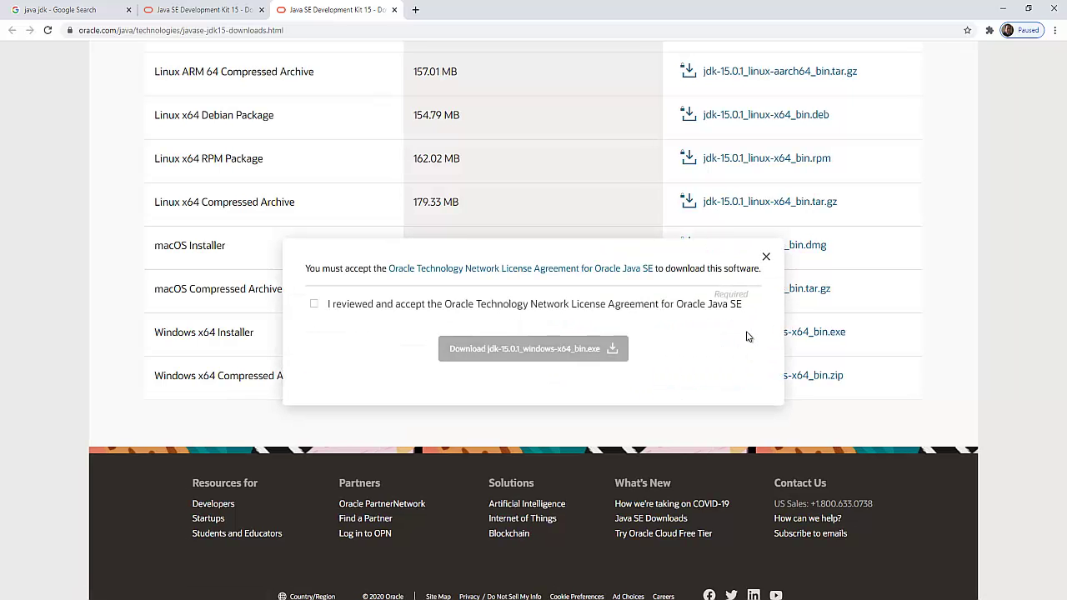
{"action": "left_click", "coordinate": [314, 305]}
{"action": "left_click", "coordinate": [491, 351]}
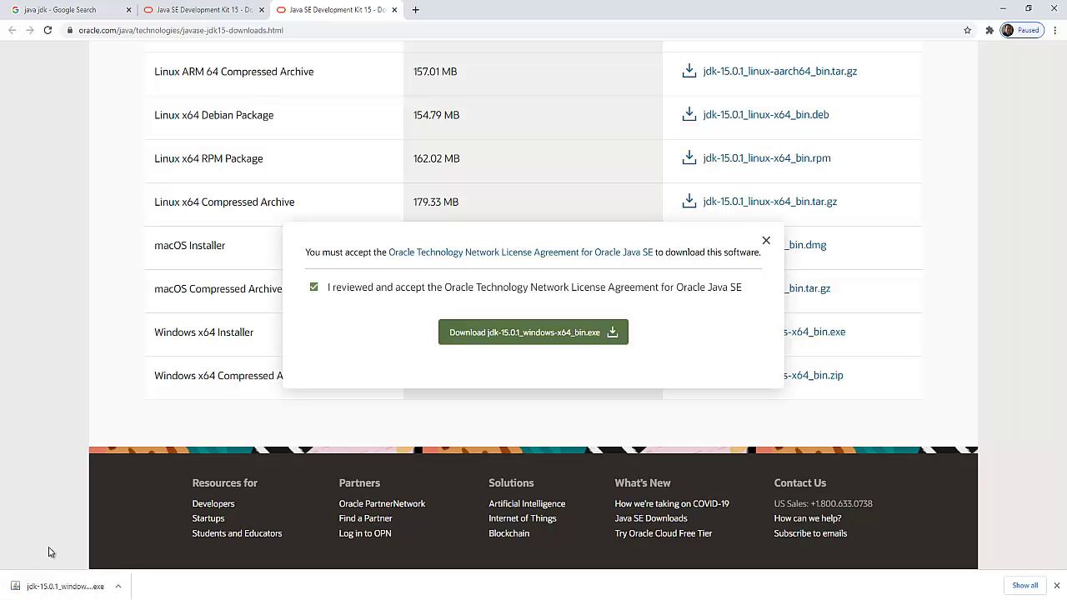
Run the downloaded JDK 15.0.1 installer with the default destination folder and close the wizard when it completes.
{"action": "left_click", "coordinate": [54, 587]}
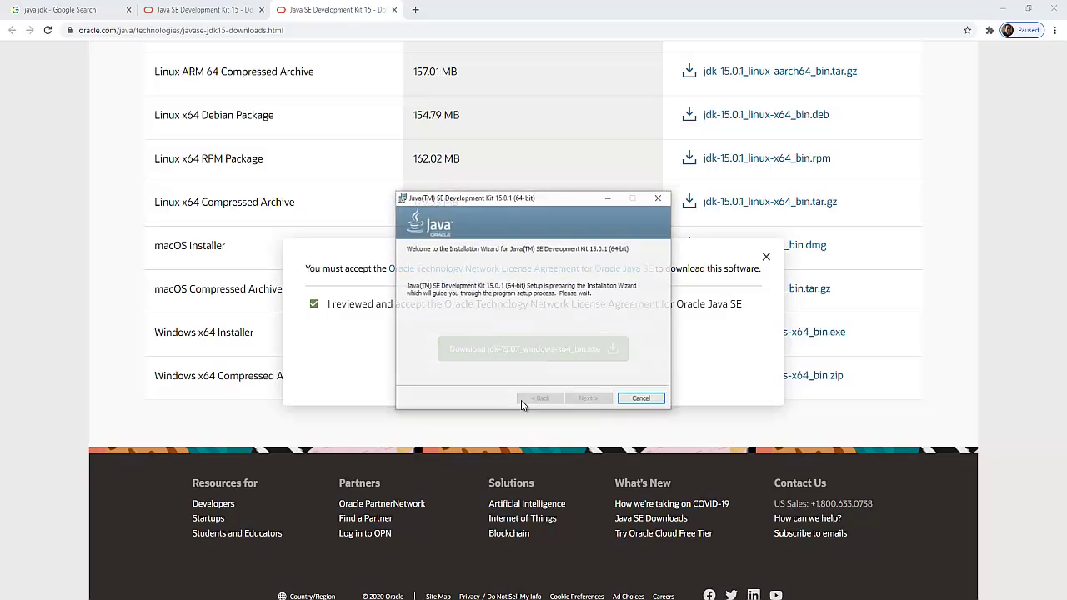
{"action": "left_click", "coordinate": [589, 400]}
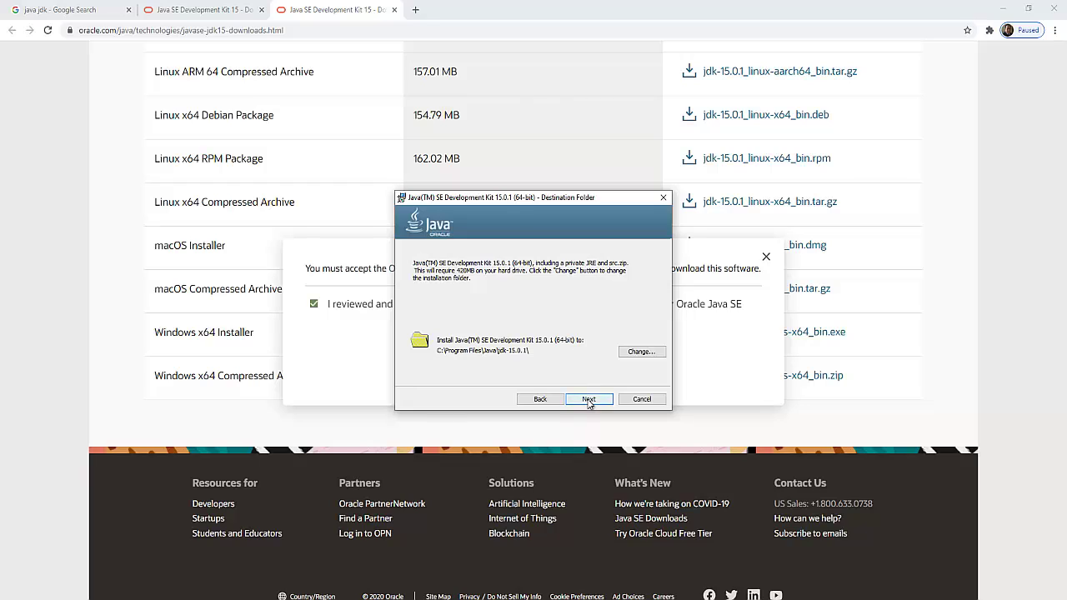
{"action": "left_click", "coordinate": [589, 400]}
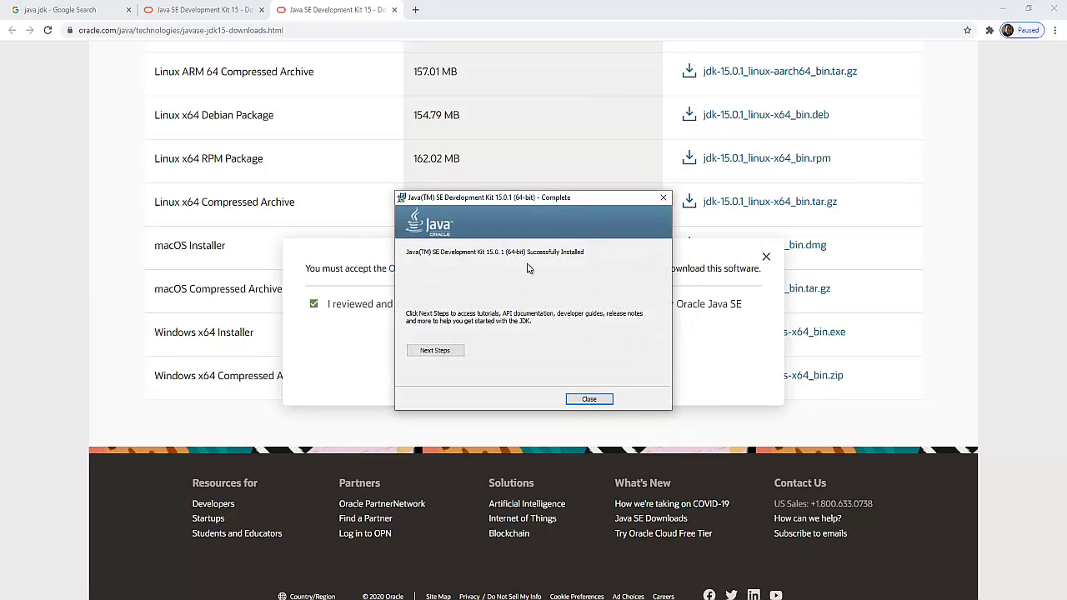
{"action": "left_click", "coordinate": [588, 399]}
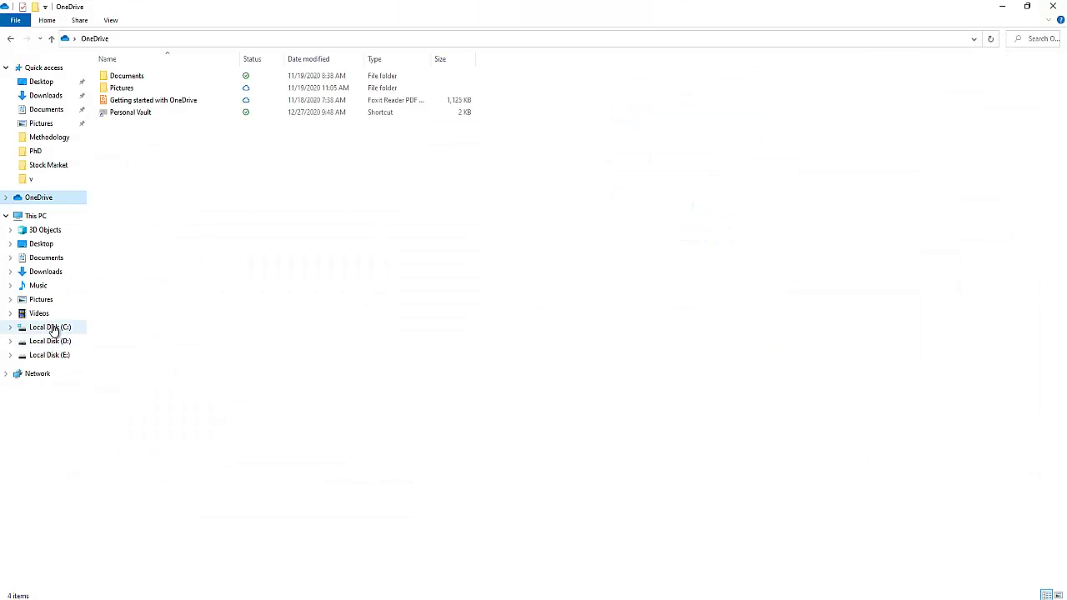
In File Explorer, open the JDK's bin folder at C:\Program Files\Java\jdk-15.0.1\bin.
{"action": "left_click", "coordinate": [51, 328]}
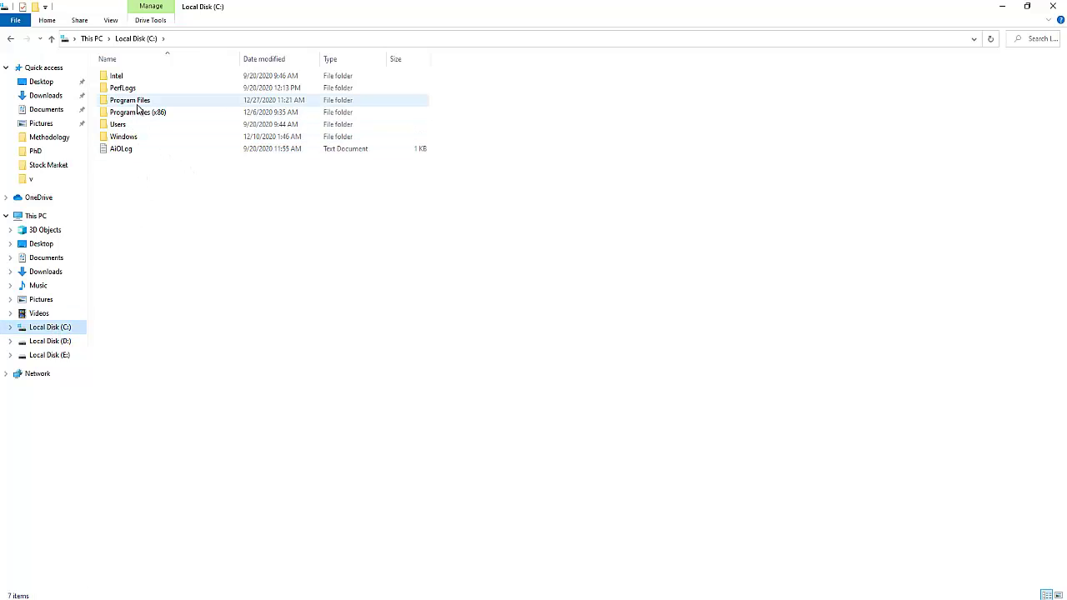
{"action": "double_click", "coordinate": [139, 106]}
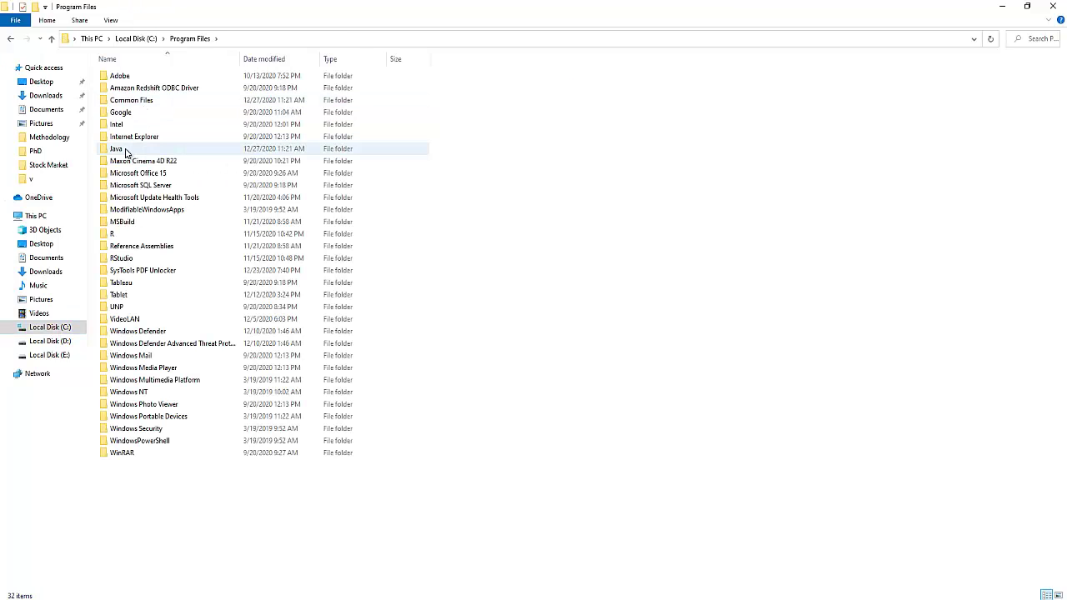
{"action": "left_click", "coordinate": [122, 150]}
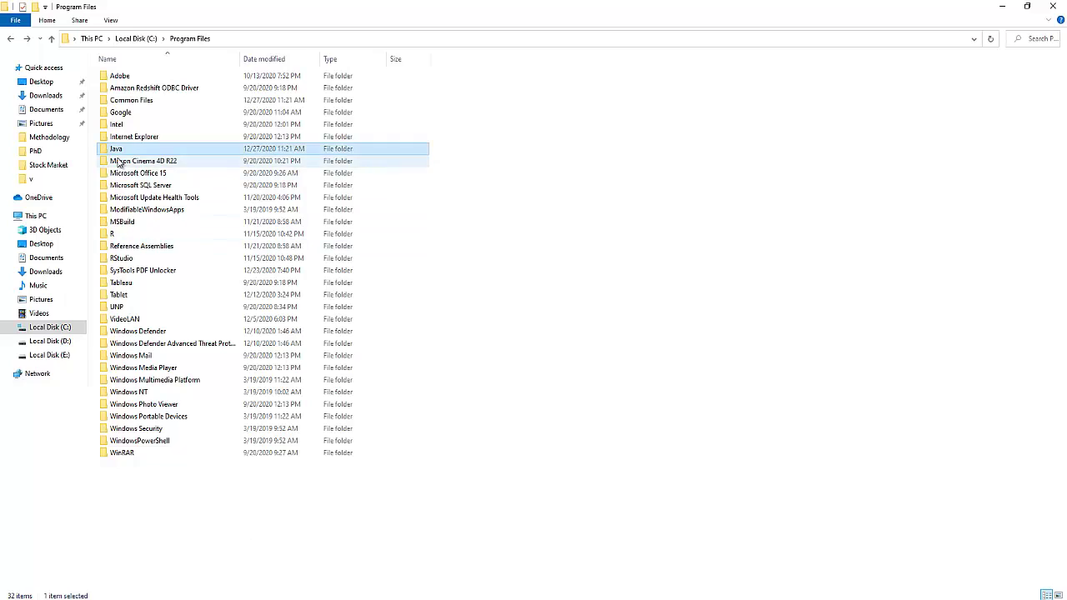
{"action": "double_click", "coordinate": [122, 150]}
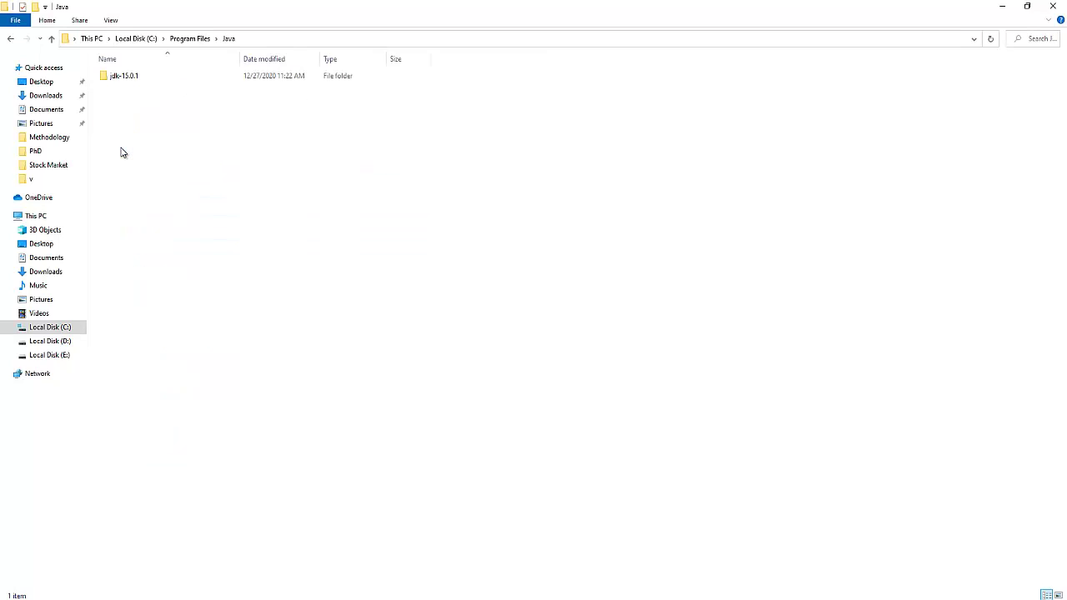
{"action": "double_click", "coordinate": [125, 82]}
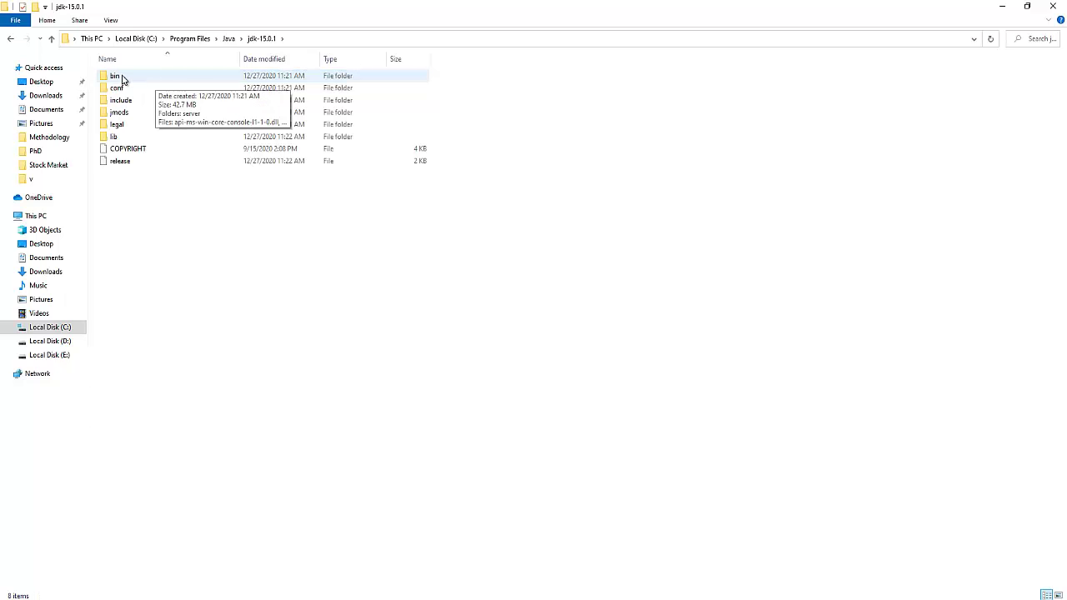
{"action": "double_click", "coordinate": [123, 78]}
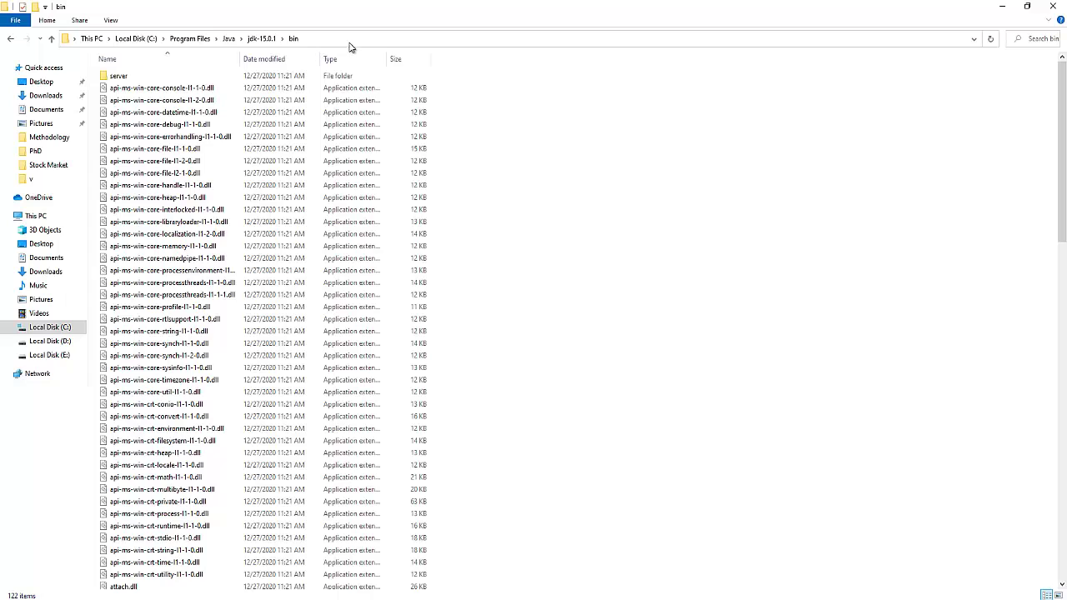
Copy the full path of the bin folder to the clipboard.
{"action": "left_click", "coordinate": [346, 38]}
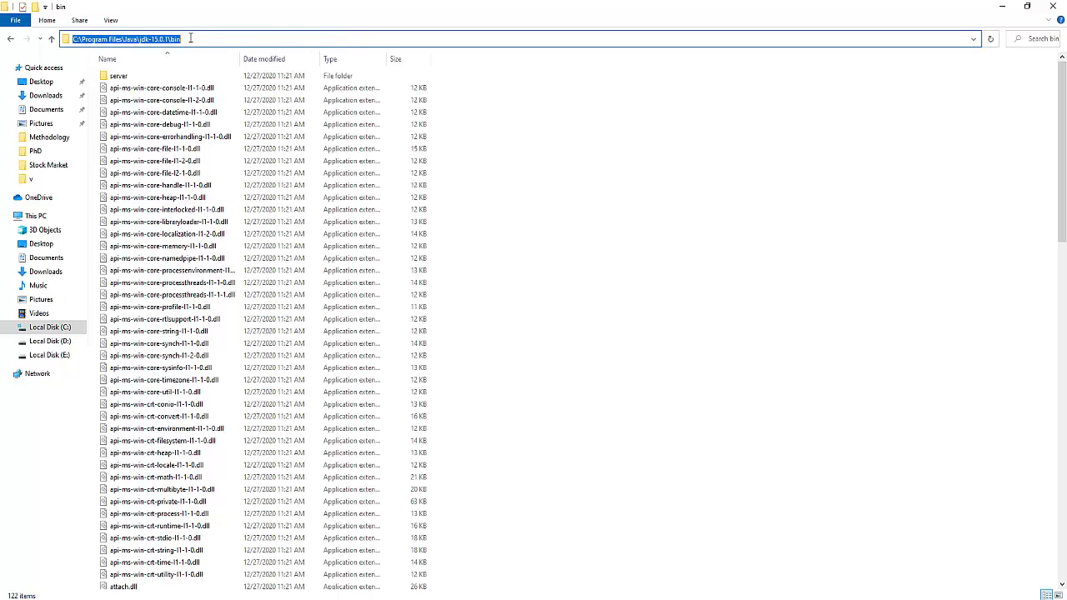
{"action": "right_click", "coordinate": [139, 38]}
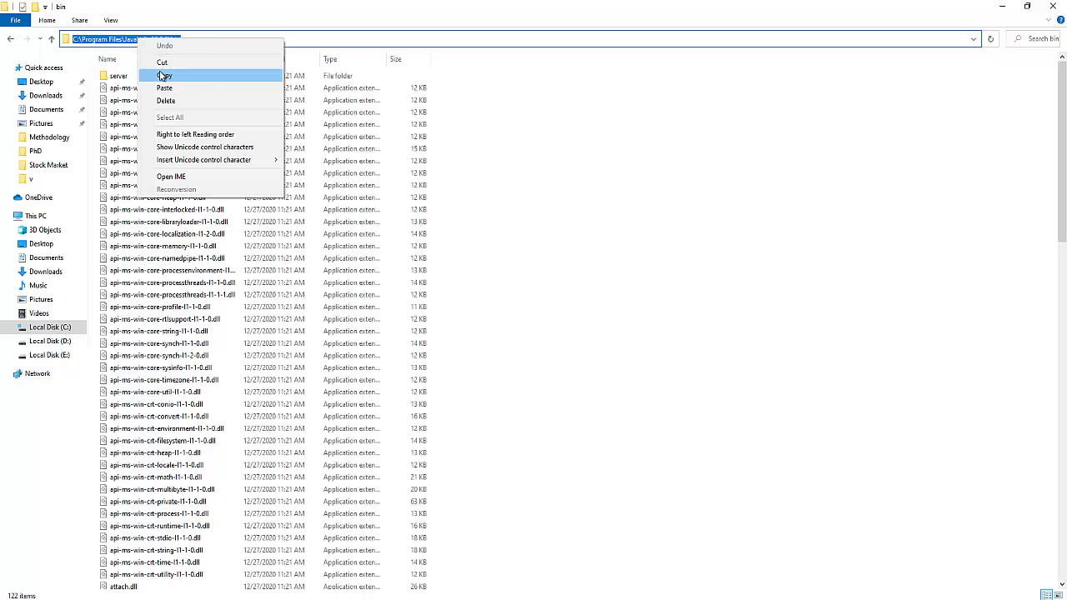
{"action": "left_click", "coordinate": [163, 76]}
Switch to Control Panel and open the Environment Variables dialog through the advanced system settings.
{"action": "key", "text": "super+s"}
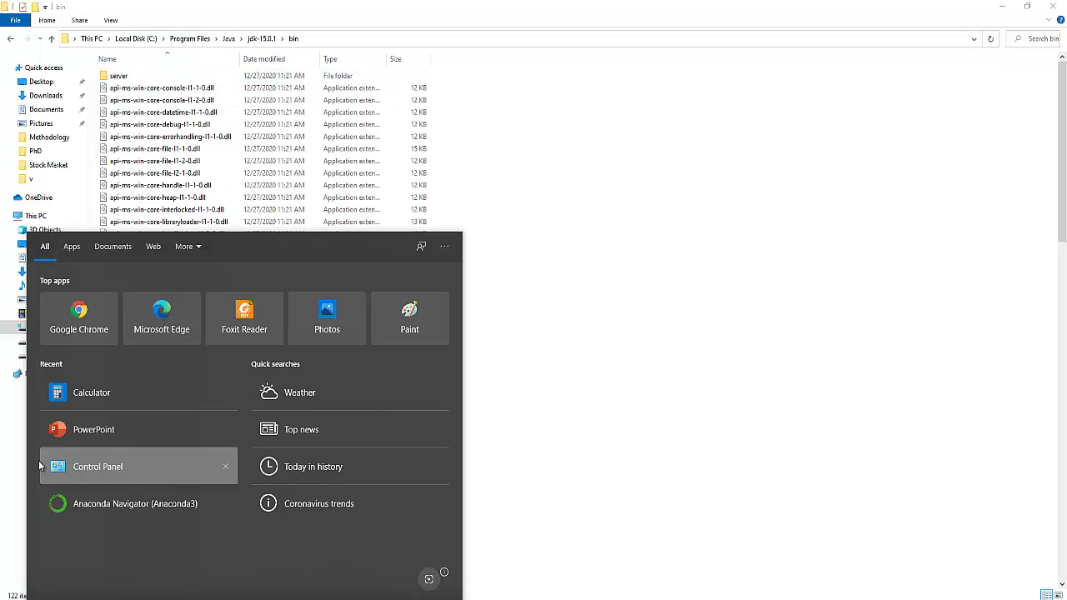
{"action": "left_click", "coordinate": [100, 473]}
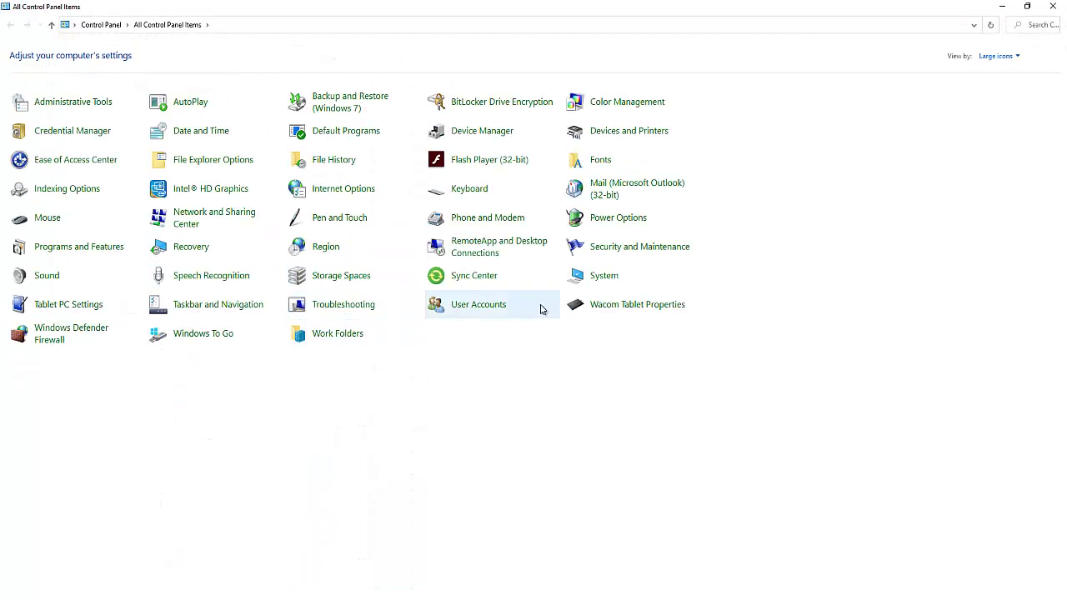
{"action": "left_click", "coordinate": [605, 278]}
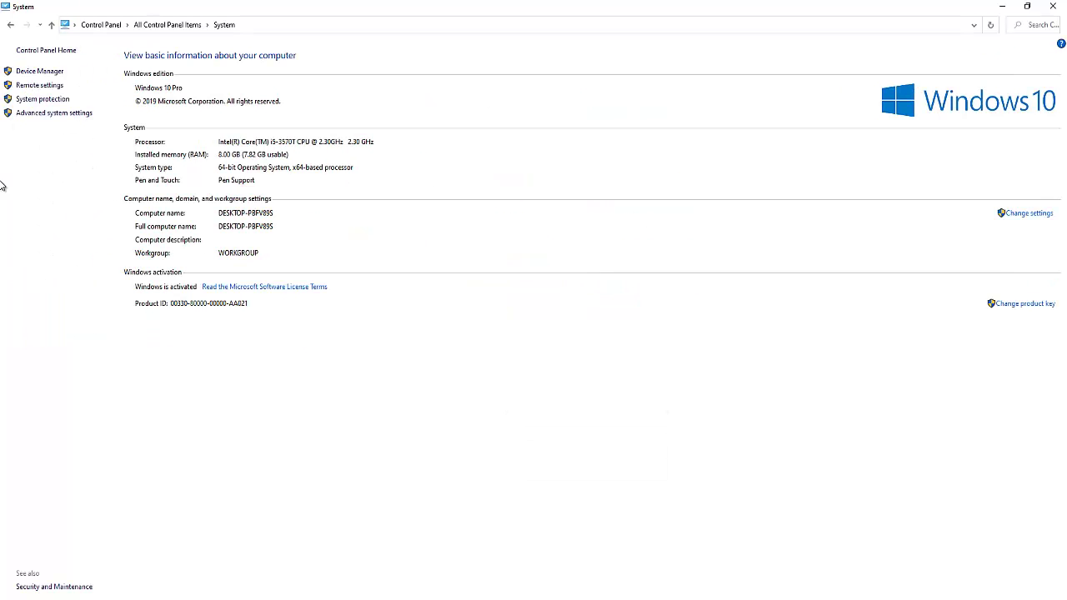
{"action": "left_click", "coordinate": [54, 114]}
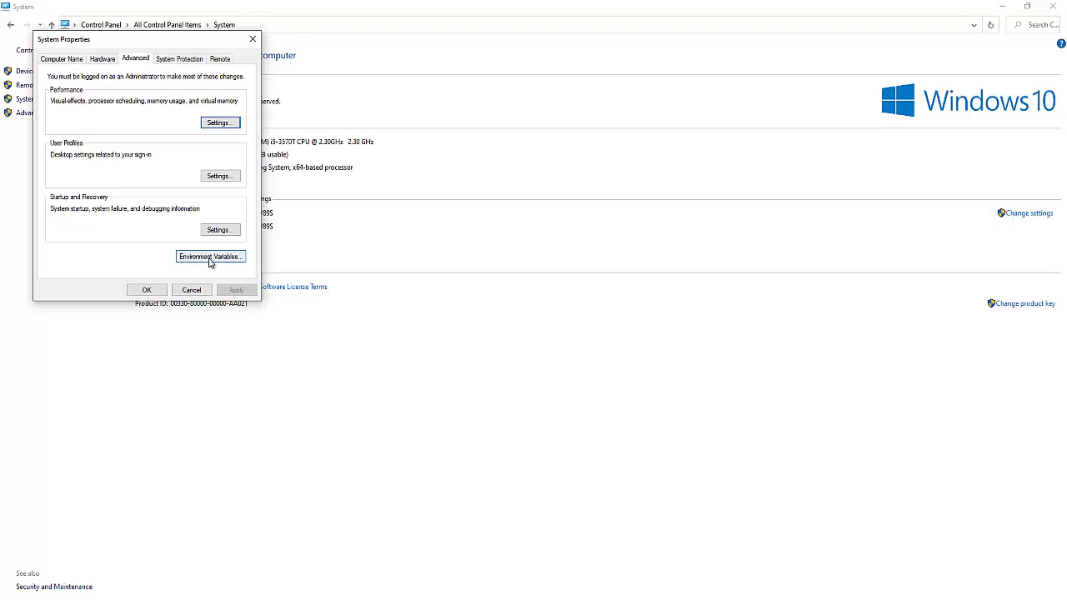
{"action": "left_click", "coordinate": [204, 258]}
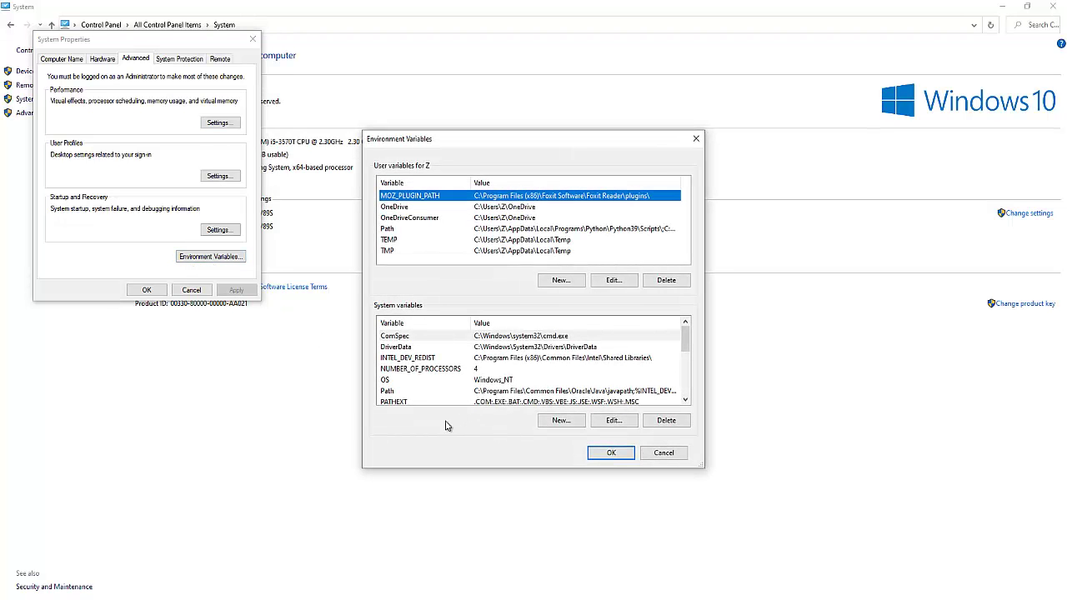
Create a system variable named Path with the copied value C:\Program Files\Java\jdk-15.0.1\bin and accept the environment variable changes.
{"action": "left_click", "coordinate": [560, 421]}
{"action": "type", "text": "Path"}
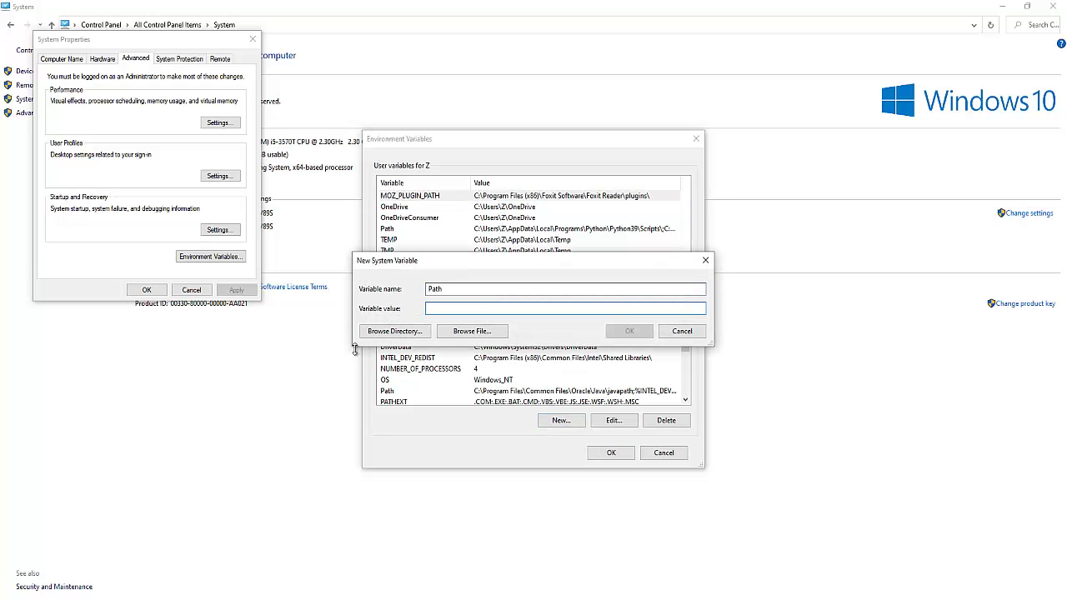
{"action": "key", "text": "Tab"}
{"action": "right_click", "coordinate": [431, 307]}
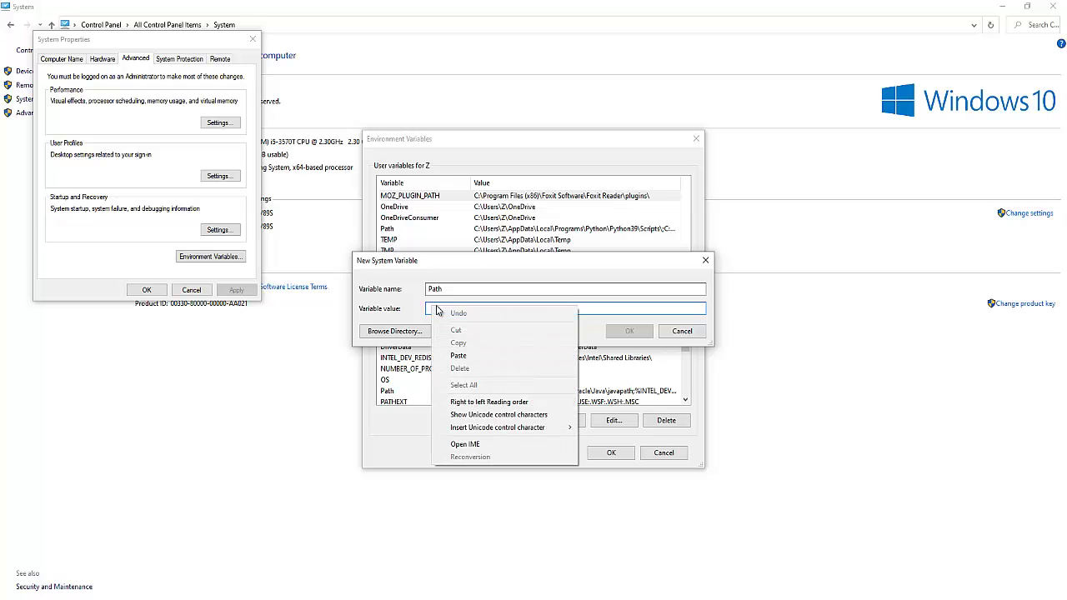
{"action": "left_click", "coordinate": [467, 357]}
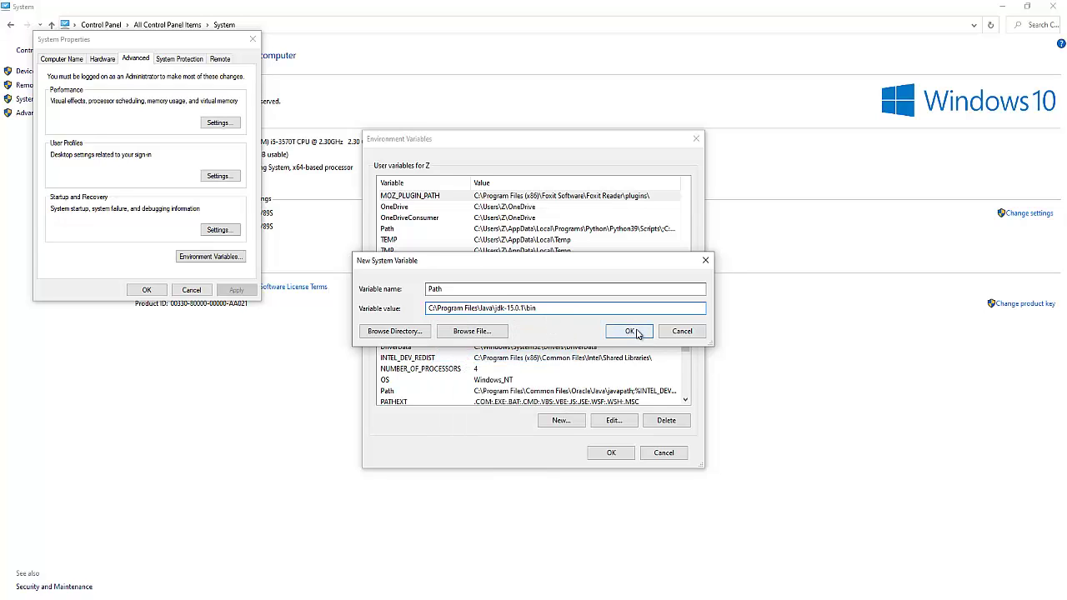
{"action": "left_click", "coordinate": [635, 329]}
{"action": "left_click", "coordinate": [611, 456]}
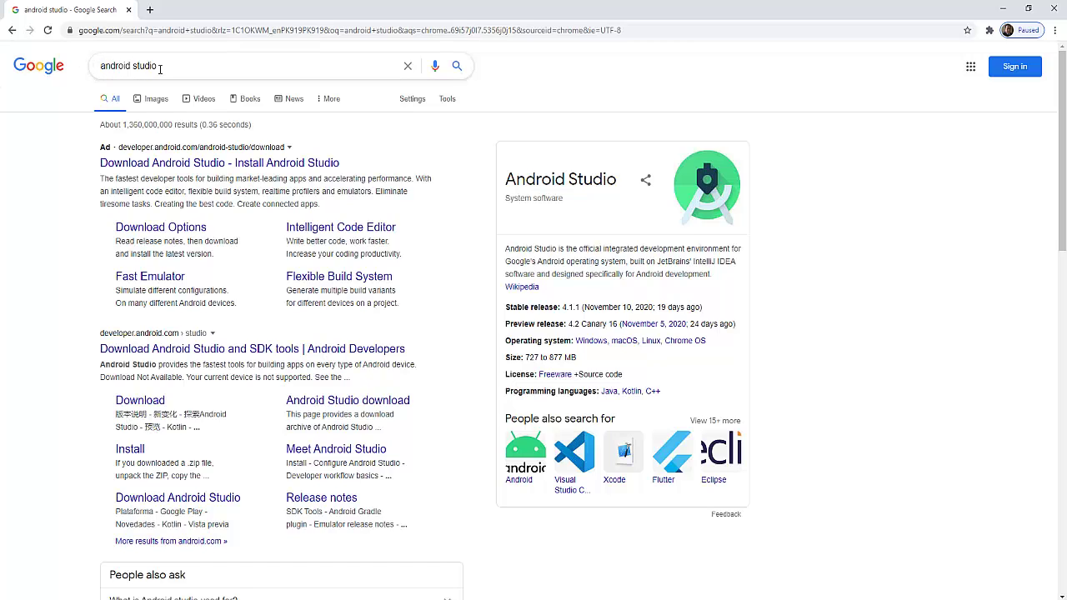
In Chrome, open the Android Studio download page from the search results and download the Windows installer, agreeing to the terms.
{"action": "left_click", "coordinate": [175, 168]}
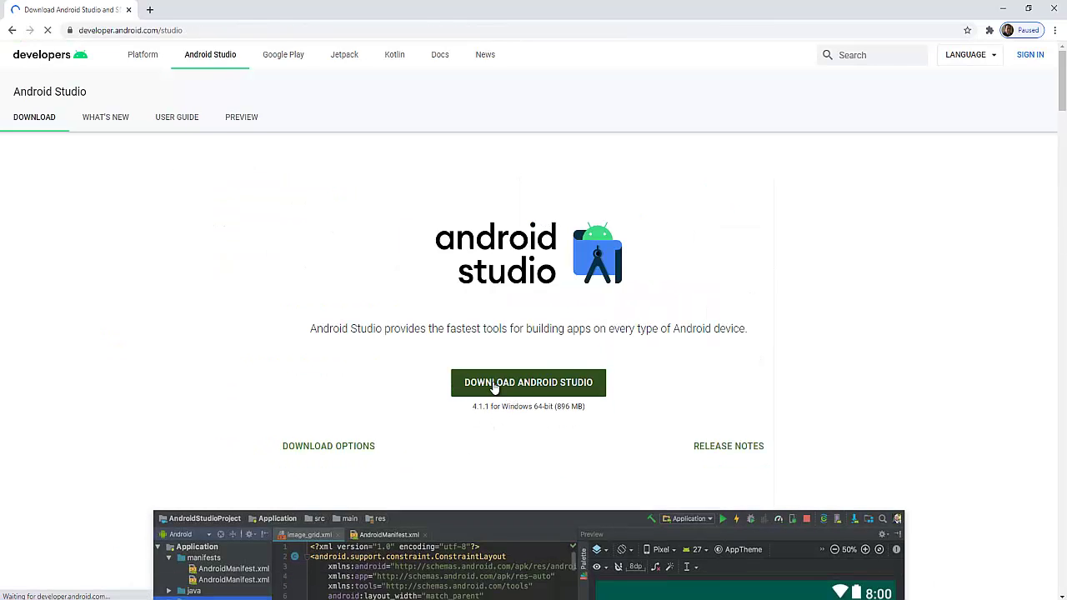
{"action": "left_click", "coordinate": [581, 385]}
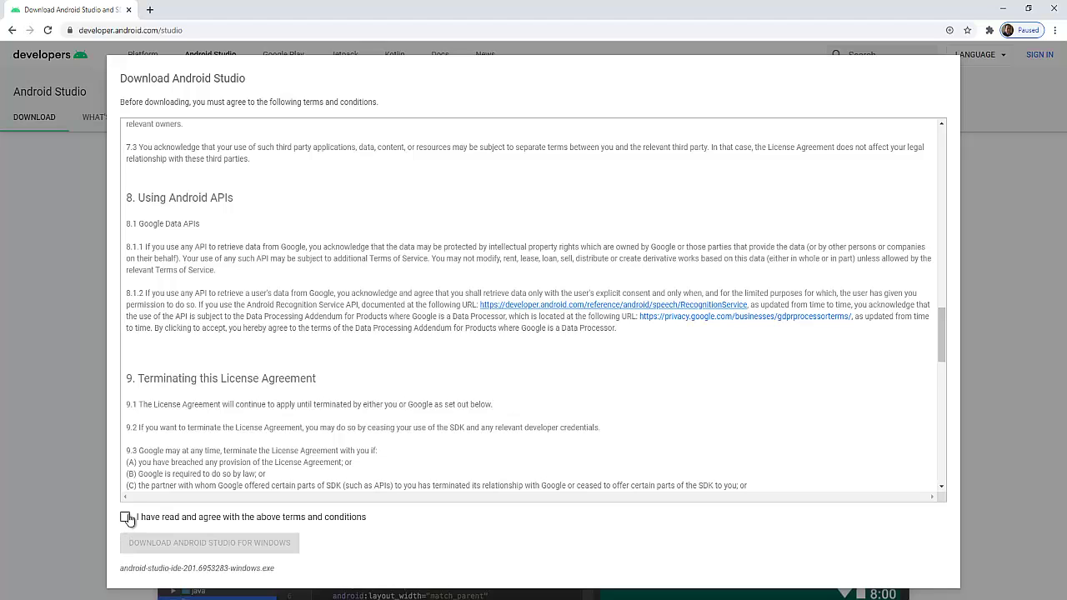
{"action": "left_click", "coordinate": [126, 518]}
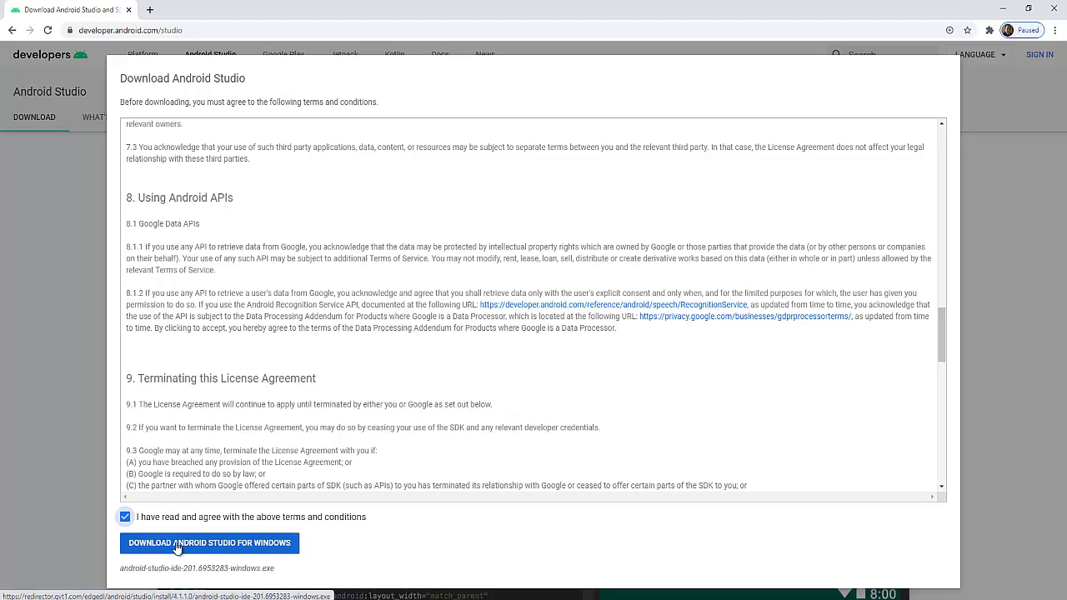
{"action": "left_click", "coordinate": [235, 545]}
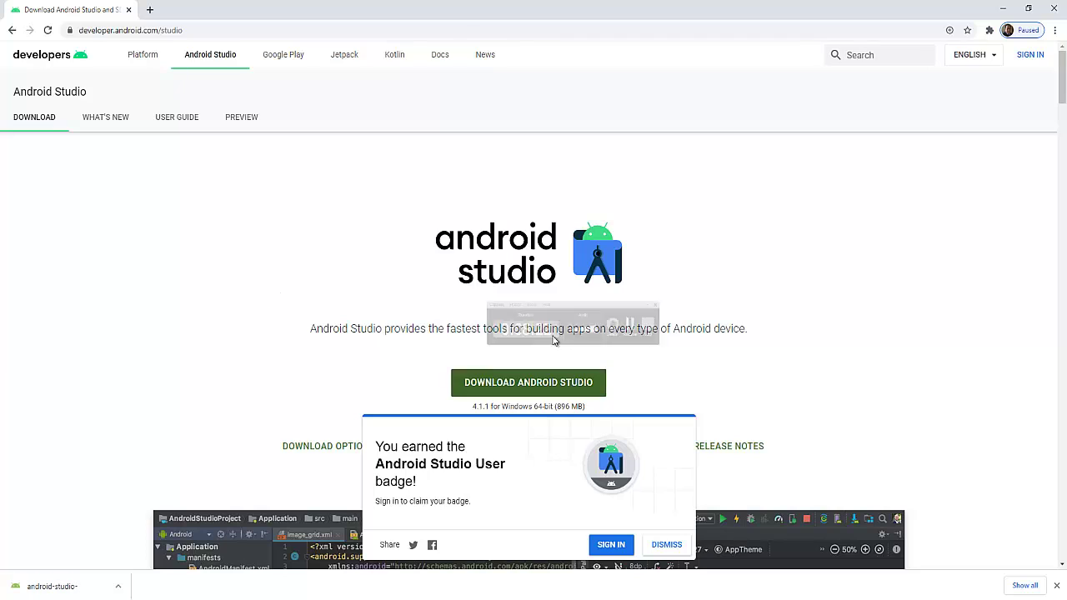
Run the downloaded installer with the Android Virtual Device component and the default install and Start Menu folders, and launch Android Studio on finishing.
{"action": "left_click", "coordinate": [43, 587]}
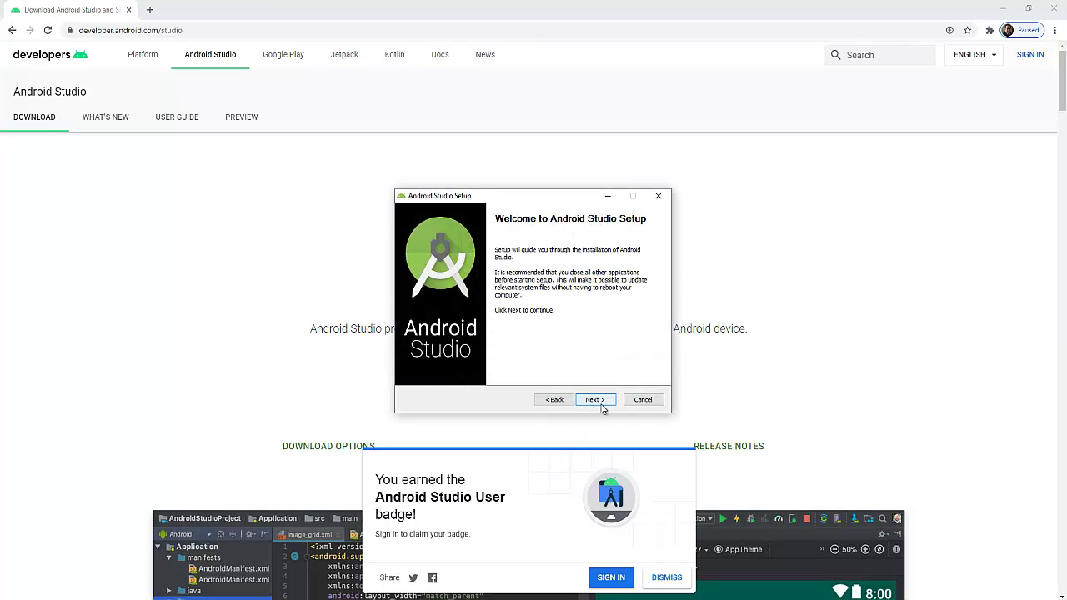
{"action": "left_click", "coordinate": [595, 400]}
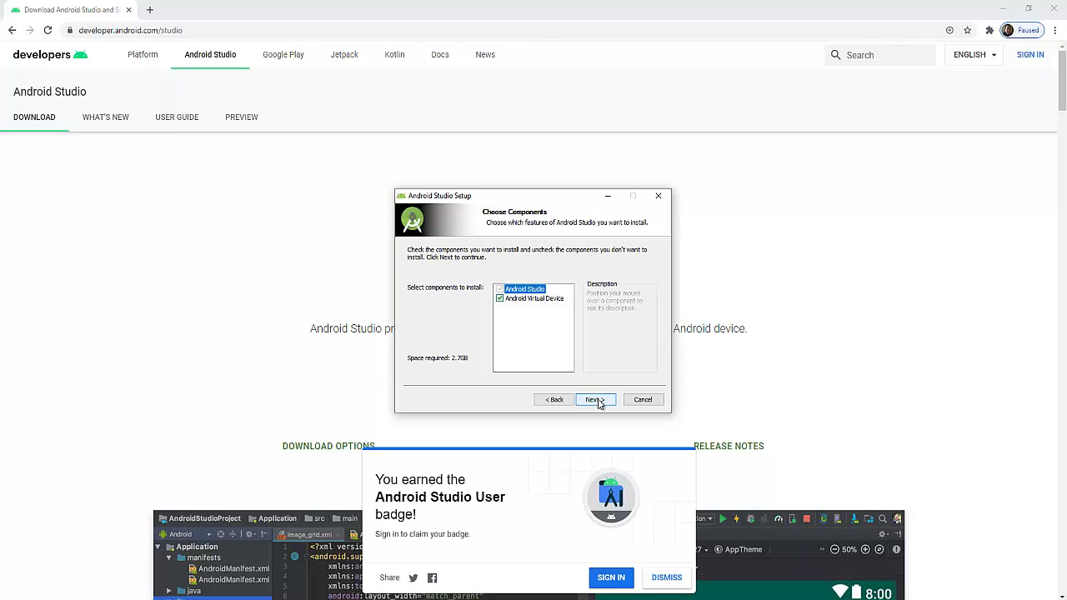
{"action": "left_click", "coordinate": [596, 400]}
{"action": "left_click", "coordinate": [597, 401]}
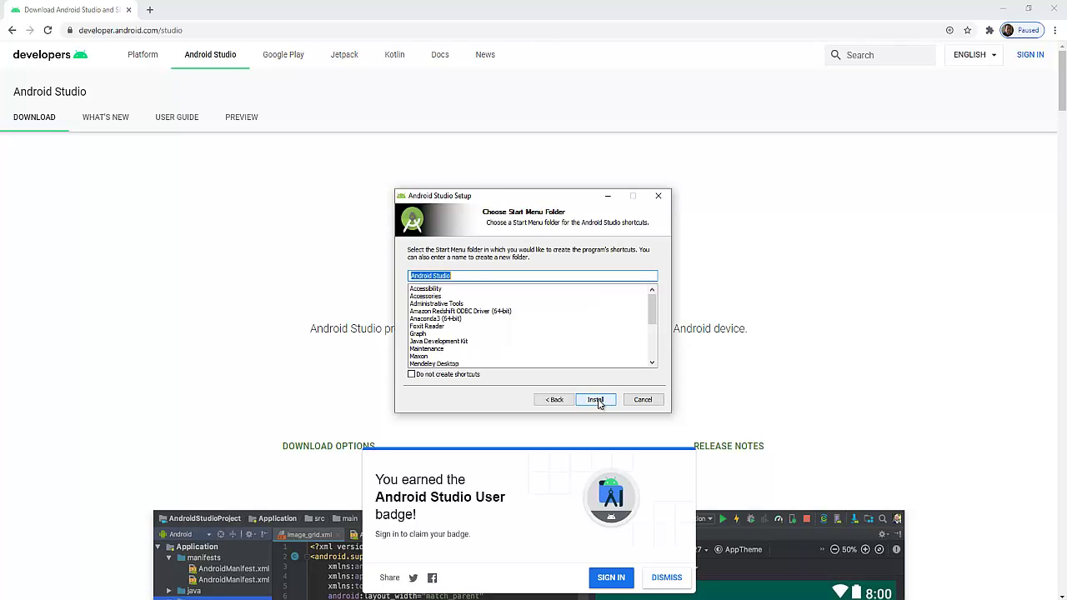
{"action": "left_click", "coordinate": [597, 401]}
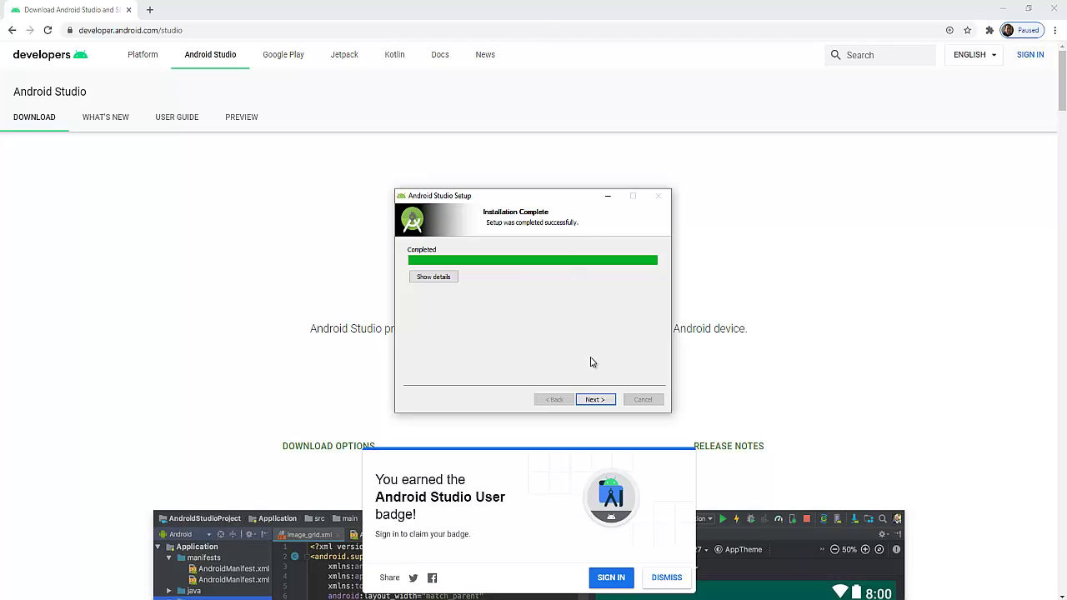
{"action": "left_click", "coordinate": [595, 400]}
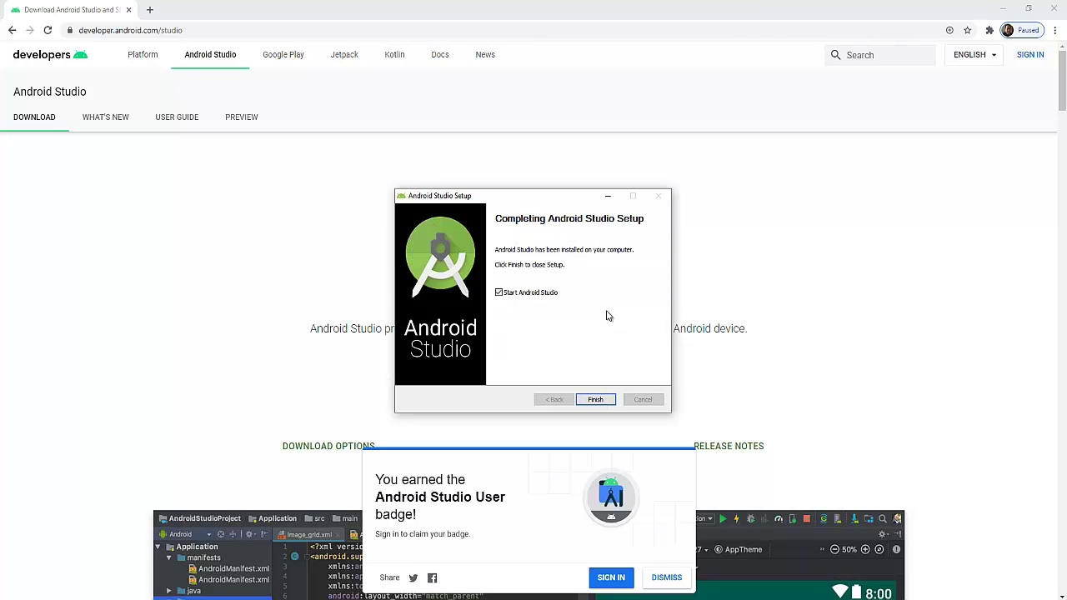
{"action": "left_click", "coordinate": [596, 400]}
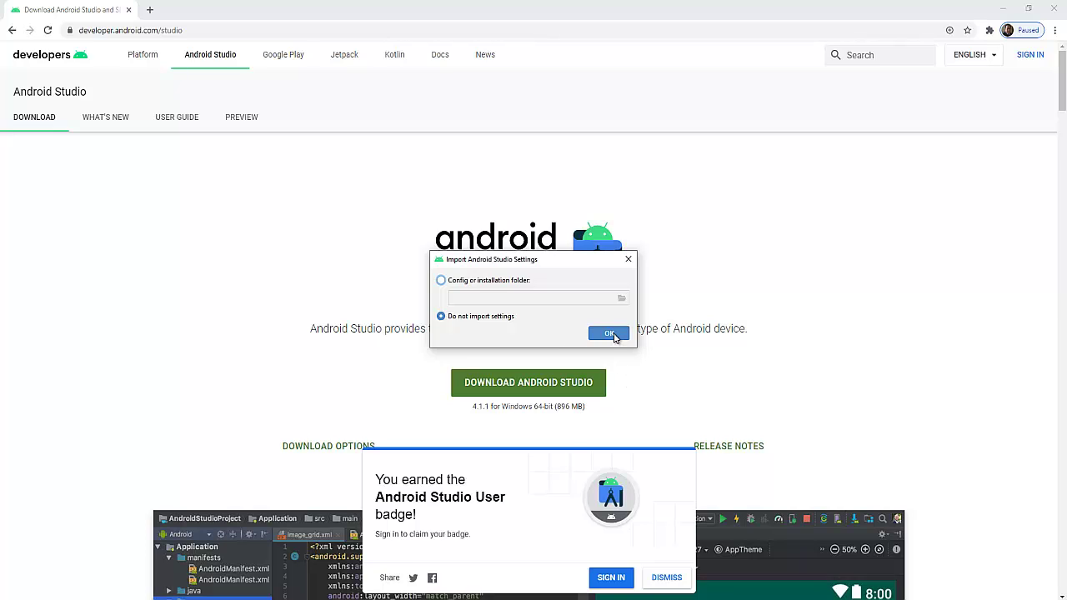
Complete the first-run setup without importing settings or sending usage statistics, using the Standard install type and the Light theme.
{"action": "left_click", "coordinate": [612, 334]}
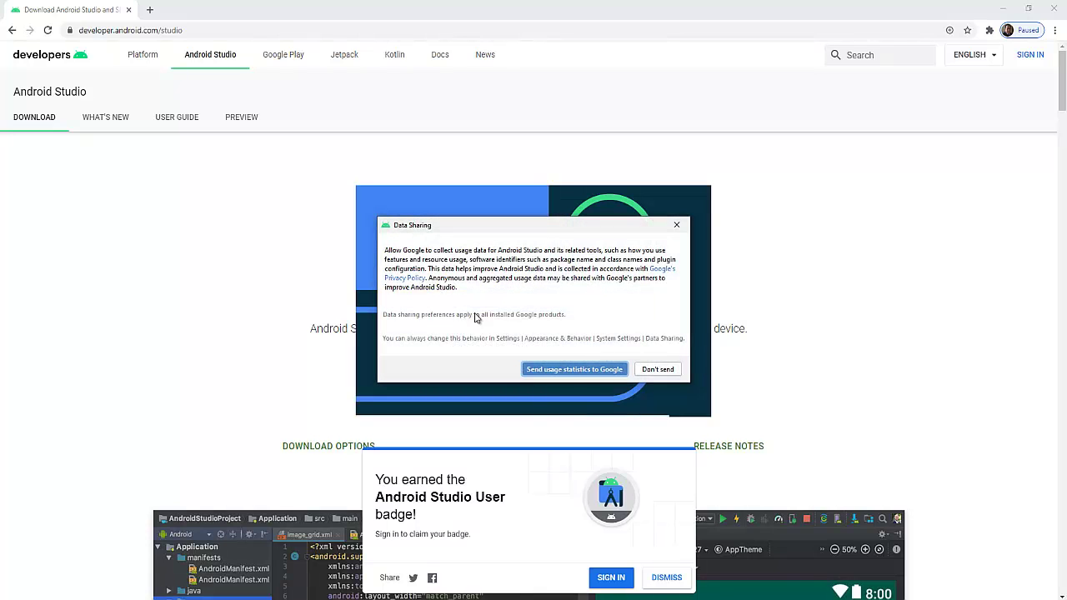
{"action": "left_click", "coordinate": [659, 372]}
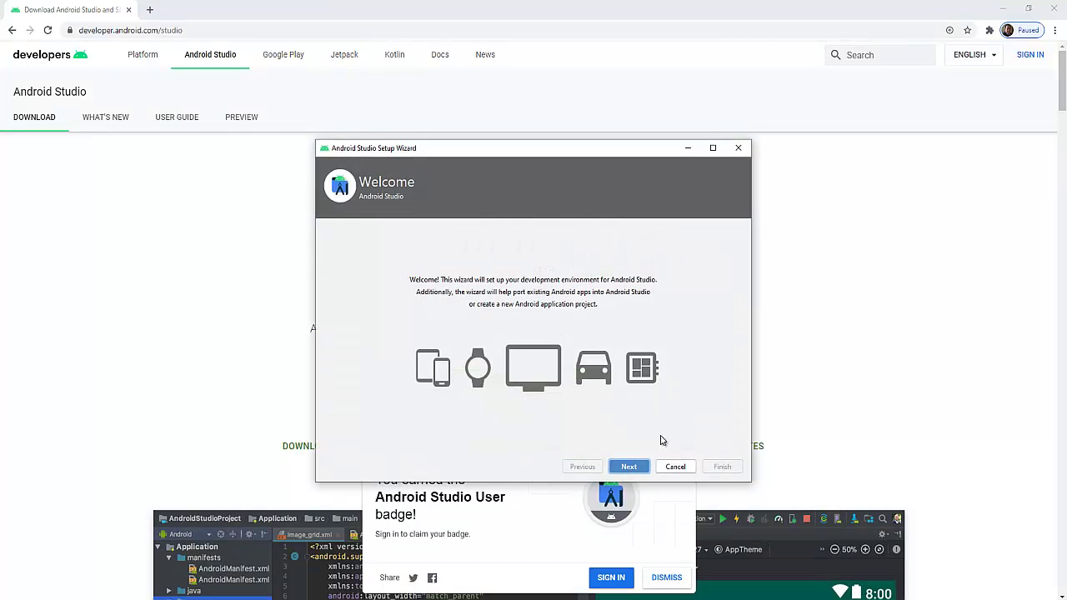
{"action": "left_click", "coordinate": [630, 467]}
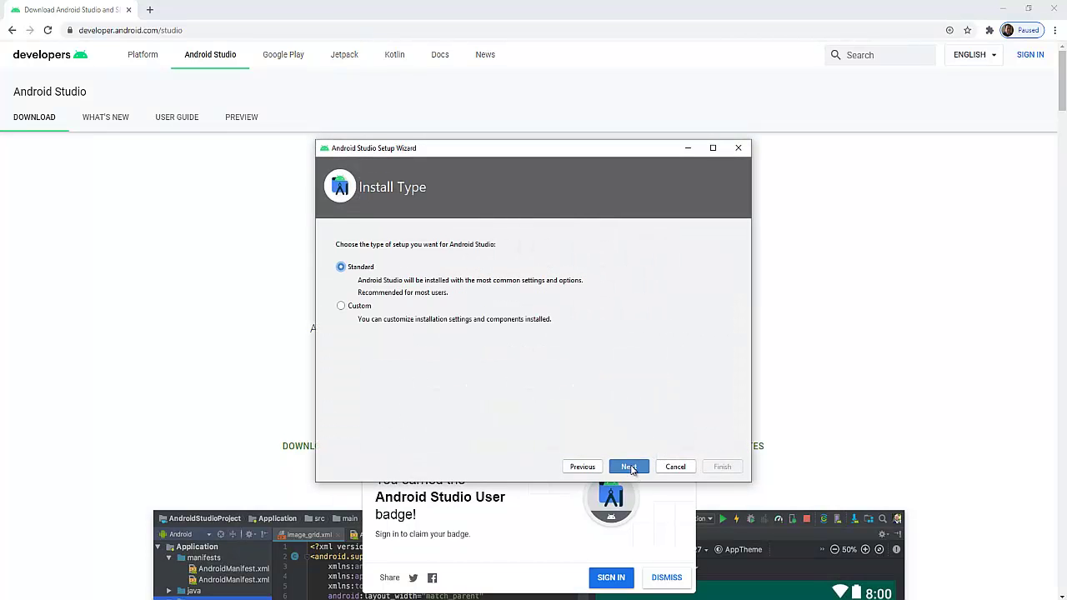
{"action": "left_click", "coordinate": [630, 467]}
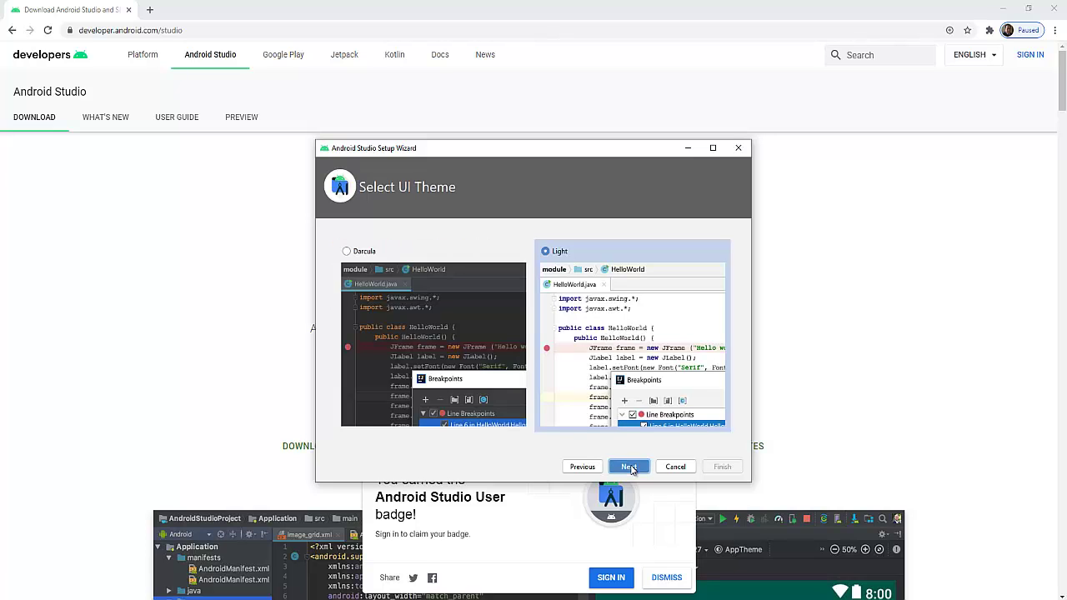
{"action": "left_click", "coordinate": [630, 467]}
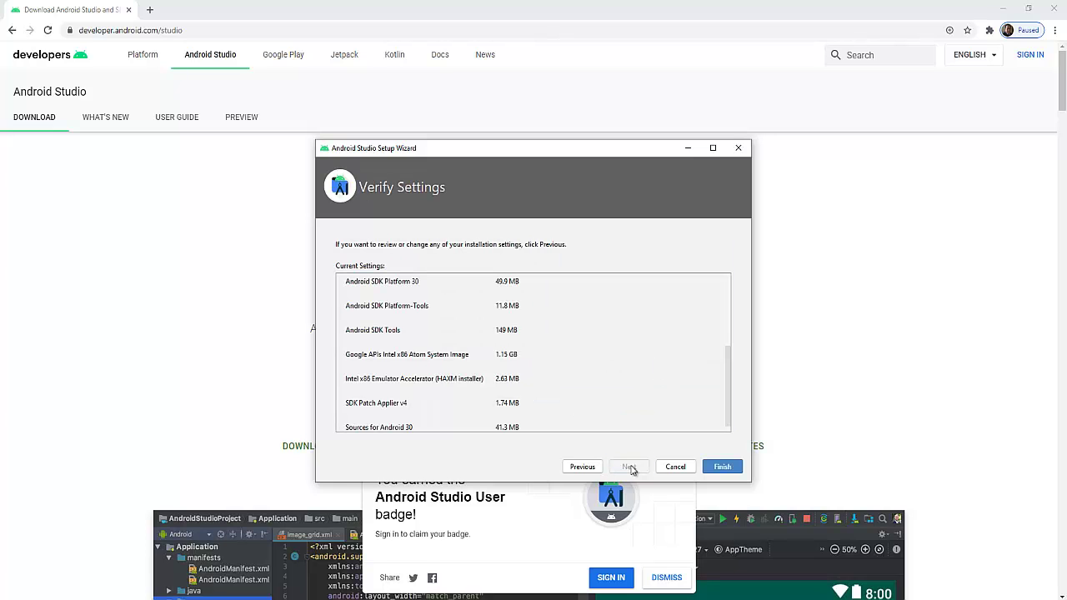
{"action": "left_click", "coordinate": [722, 468]}
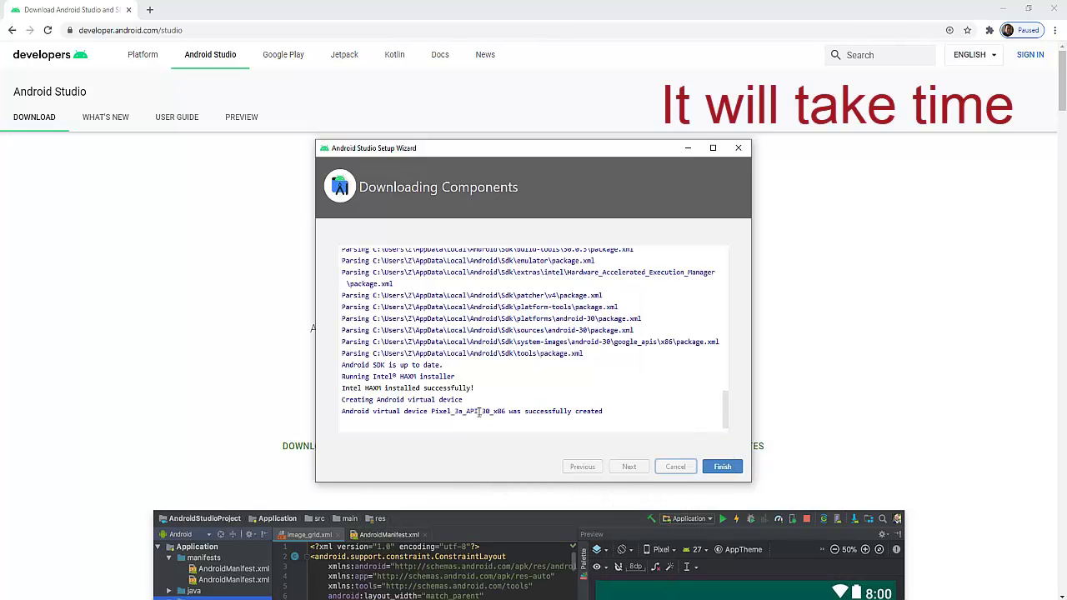
{"action": "left_click", "coordinate": [725, 469]}
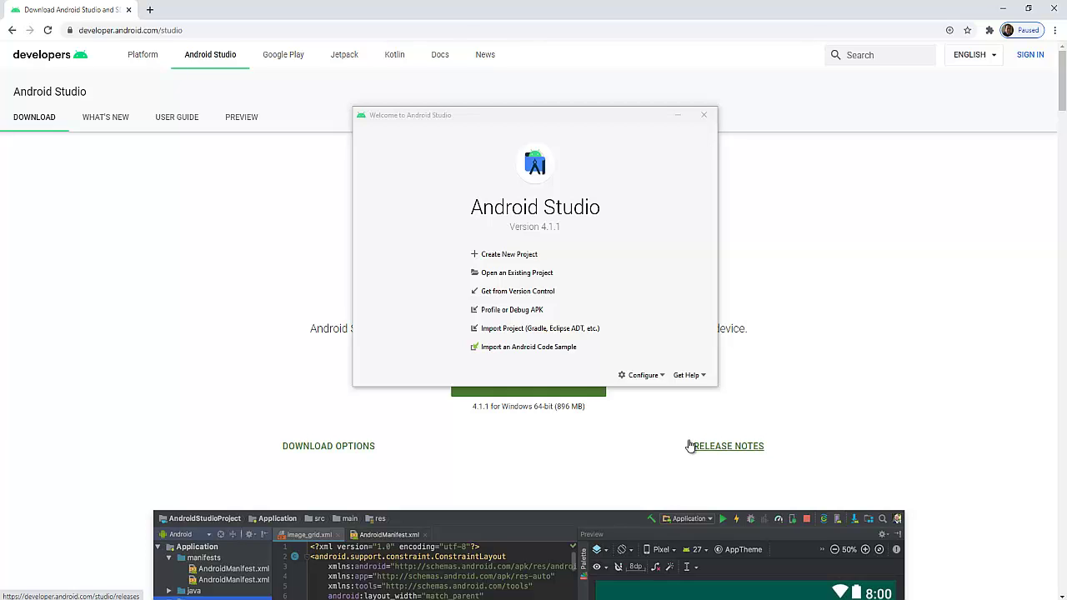
Create a new phone and tablet project from the Empty Activity template, with Java as the language and the default name My Application.
{"action": "left_click", "coordinate": [508, 256]}
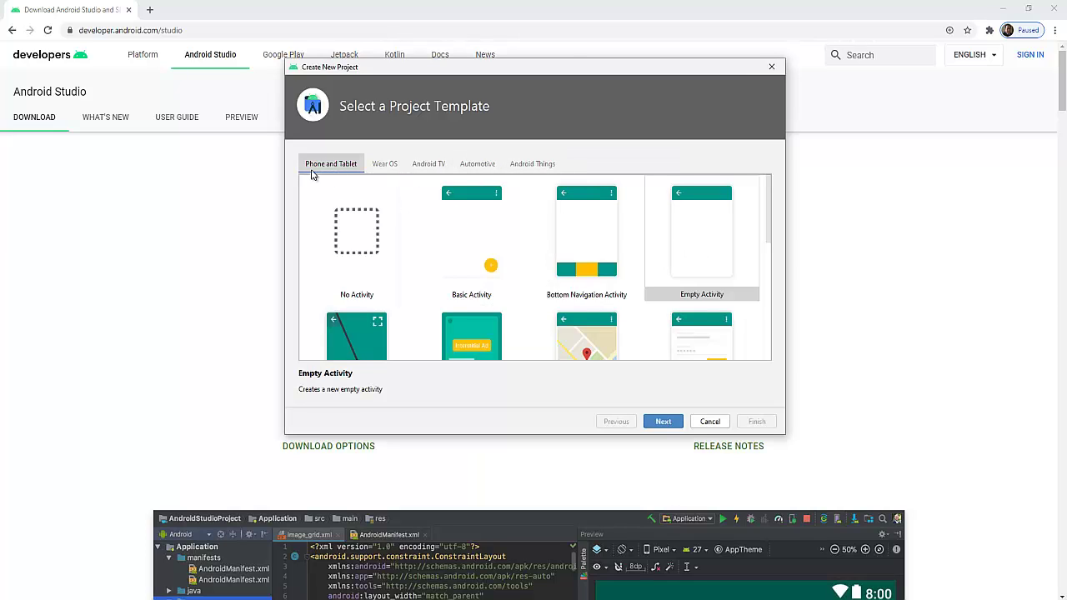
{"action": "left_click", "coordinate": [715, 249]}
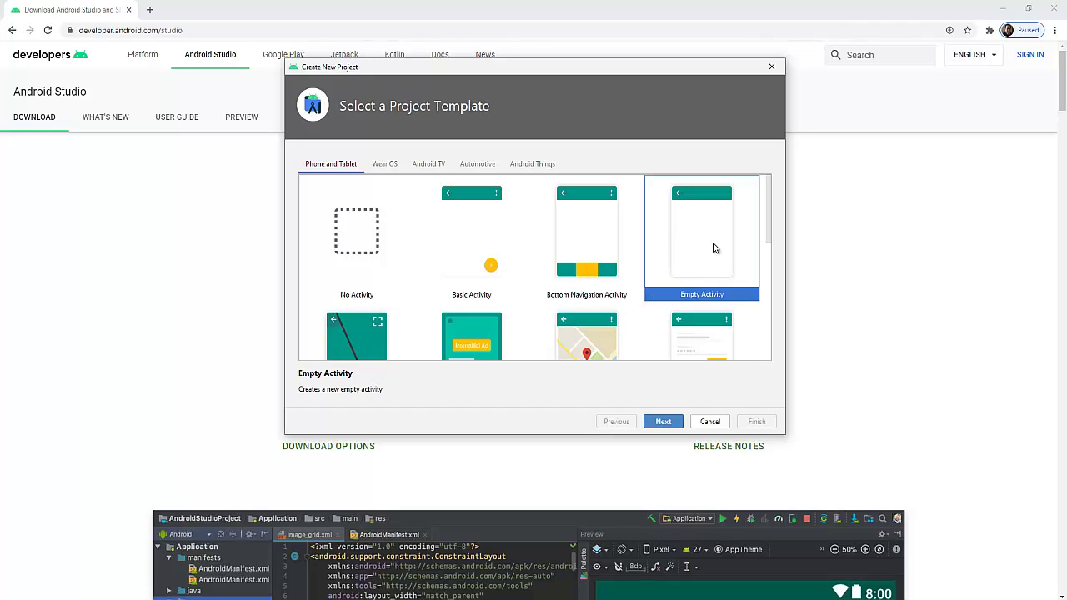
{"action": "left_click", "coordinate": [663, 422]}
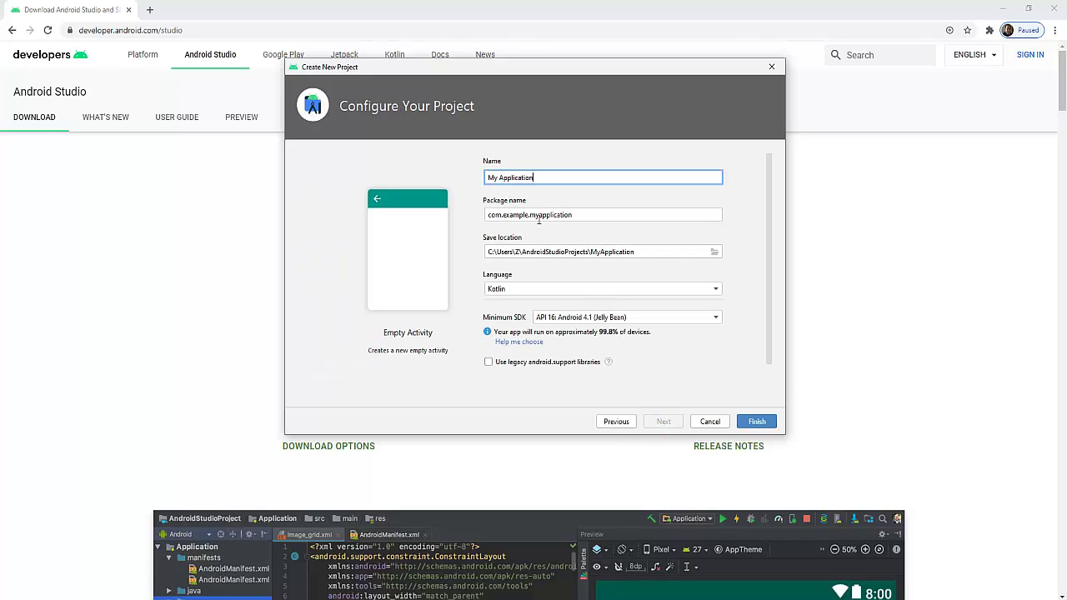
{"action": "left_click", "coordinate": [526, 291]}
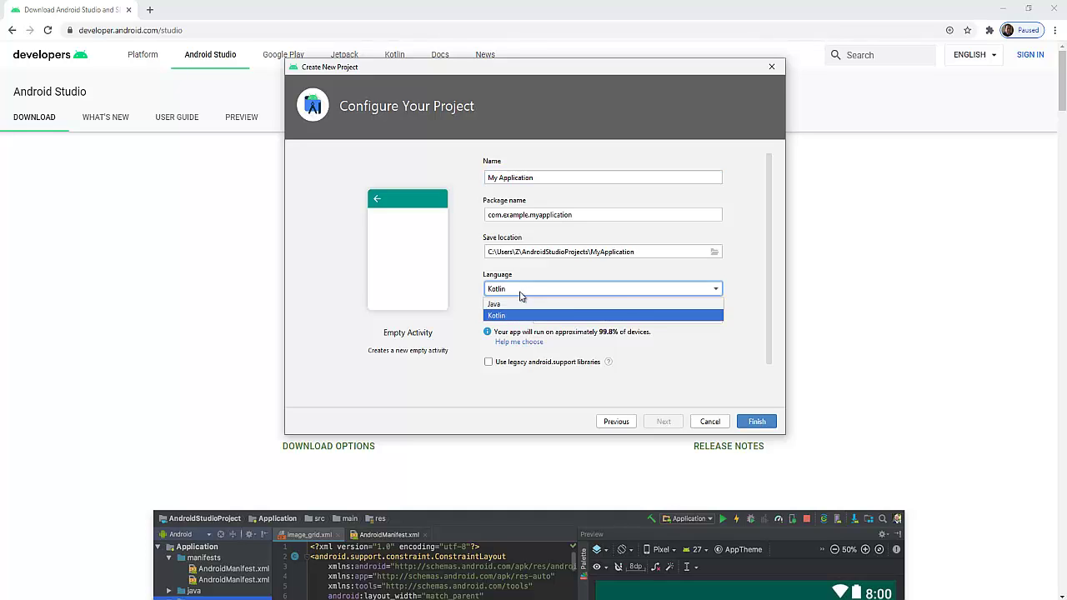
{"action": "left_click", "coordinate": [503, 305]}
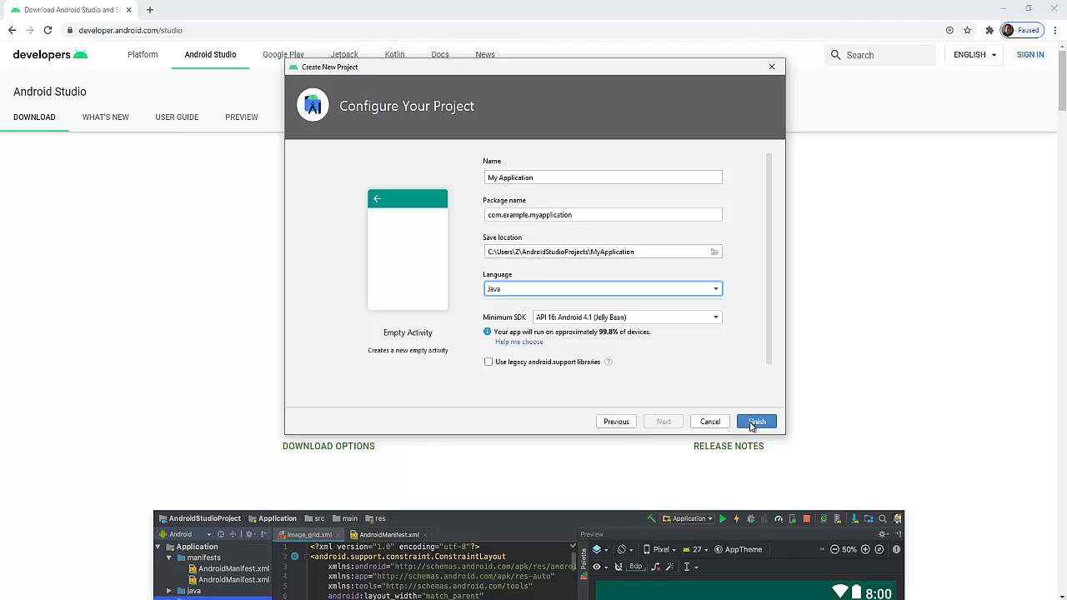
{"action": "left_click", "coordinate": [755, 422]}
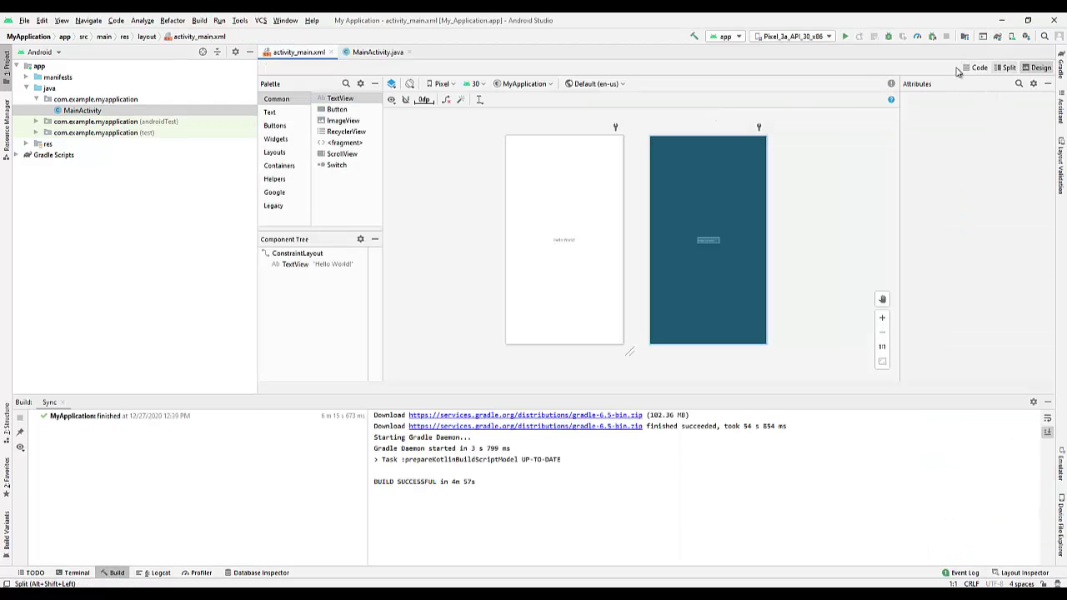
View activity_main.xml in the Code and Split editor modes, and return it to the Design mode.
{"action": "left_click", "coordinate": [977, 68]}
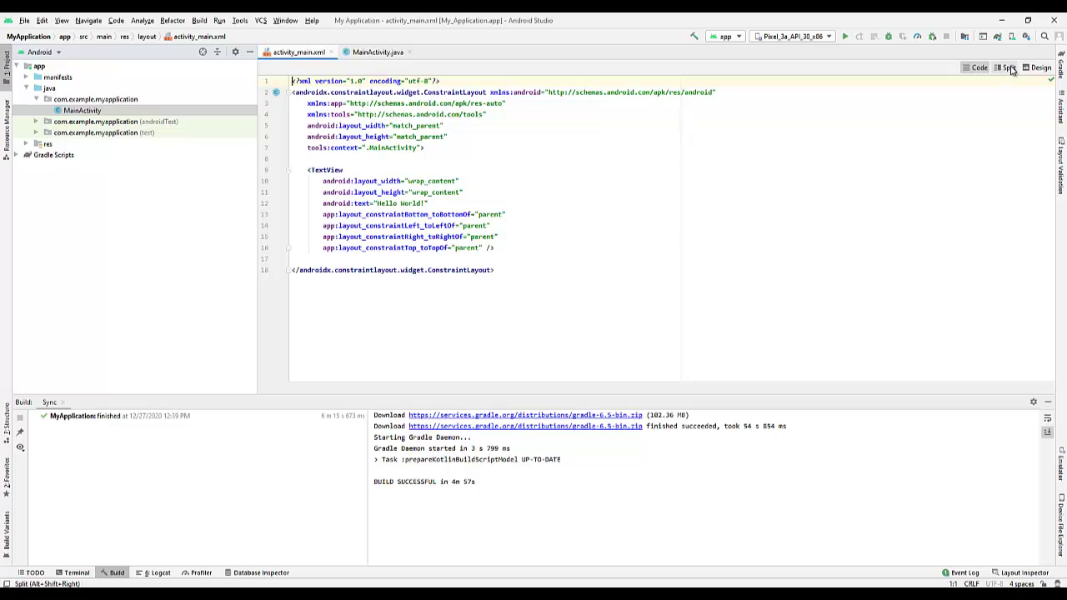
{"action": "left_click", "coordinate": [1009, 68]}
{"action": "left_click", "coordinate": [1042, 69]}
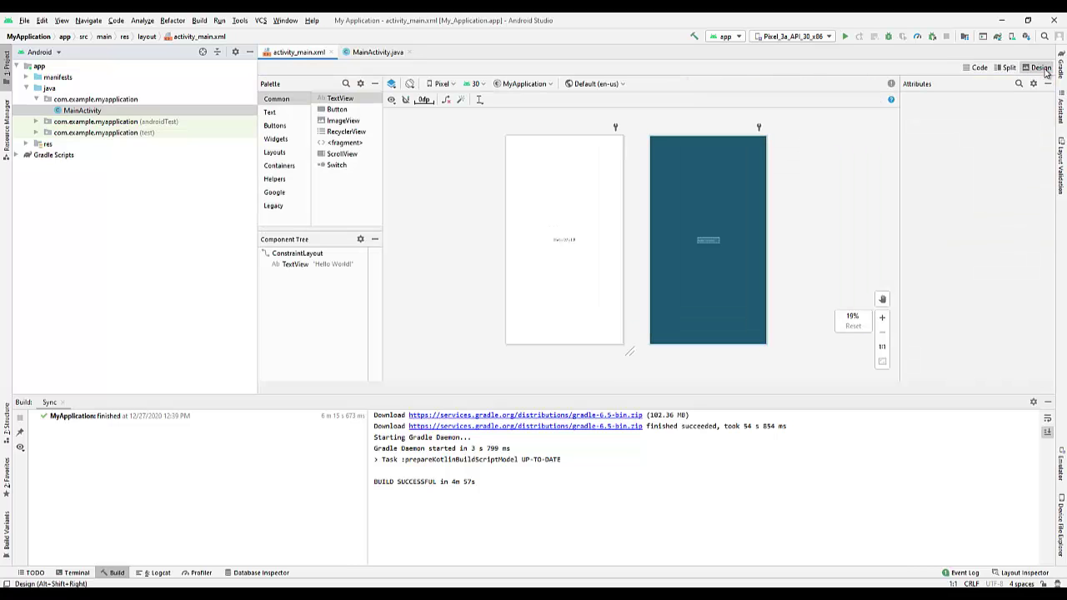